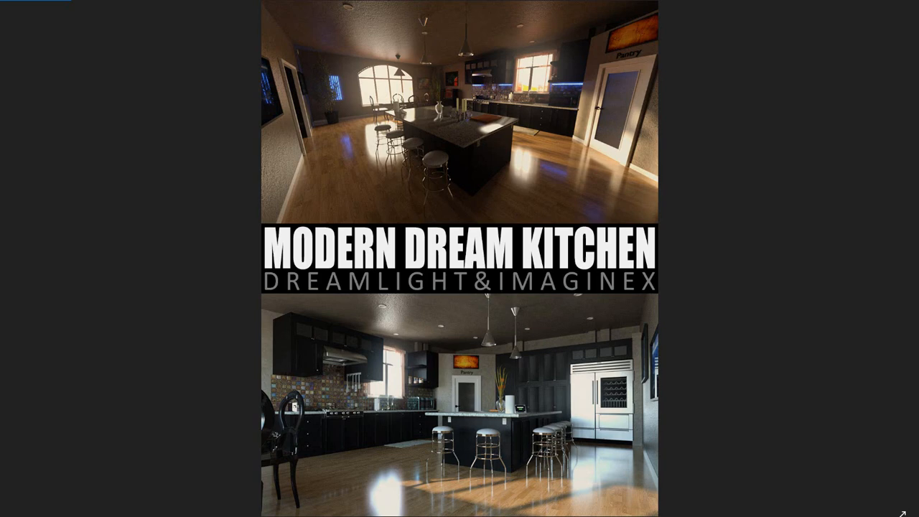
Look through the Modern Dream Kitchen promotional renders, from the cover image to the counter and sink views
{"action": "key", "text": "Right"}
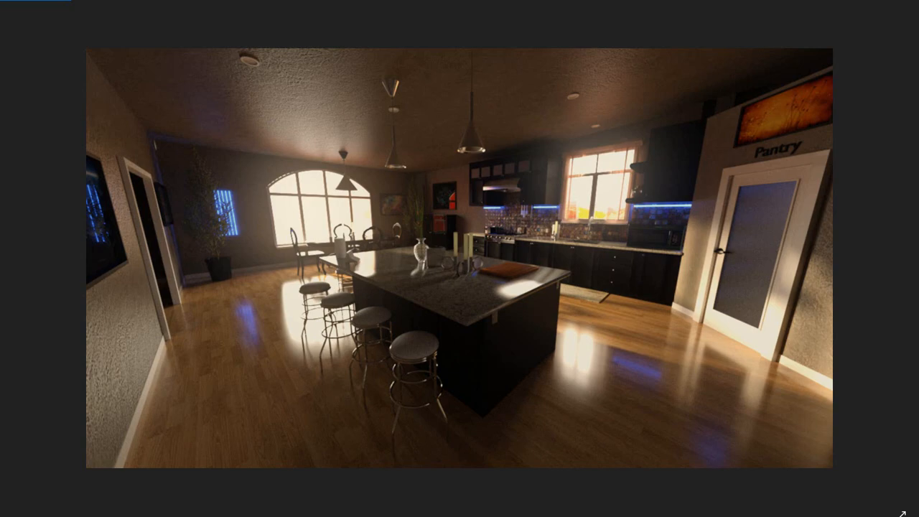
{"action": "key", "text": "Right"}
{"action": "key", "text": "Right"}
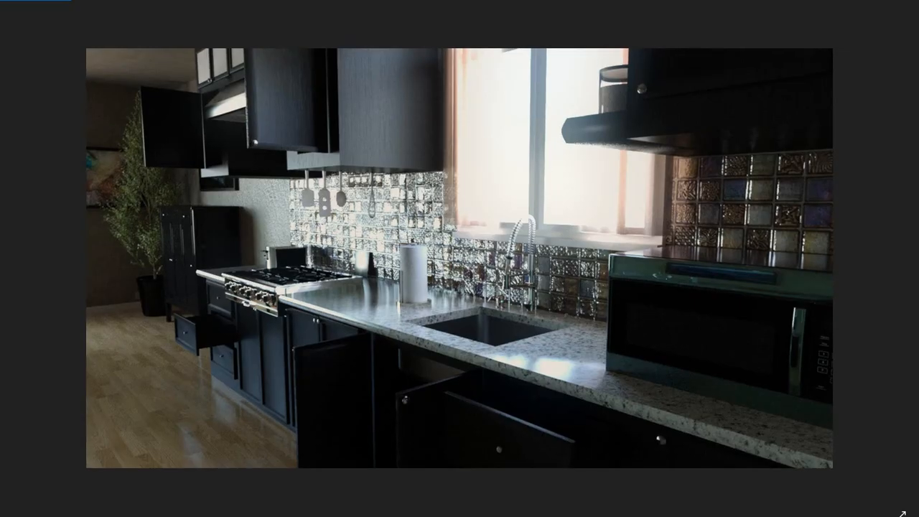
{"action": "key", "text": "Right"}
{"action": "key", "text": "Right"}
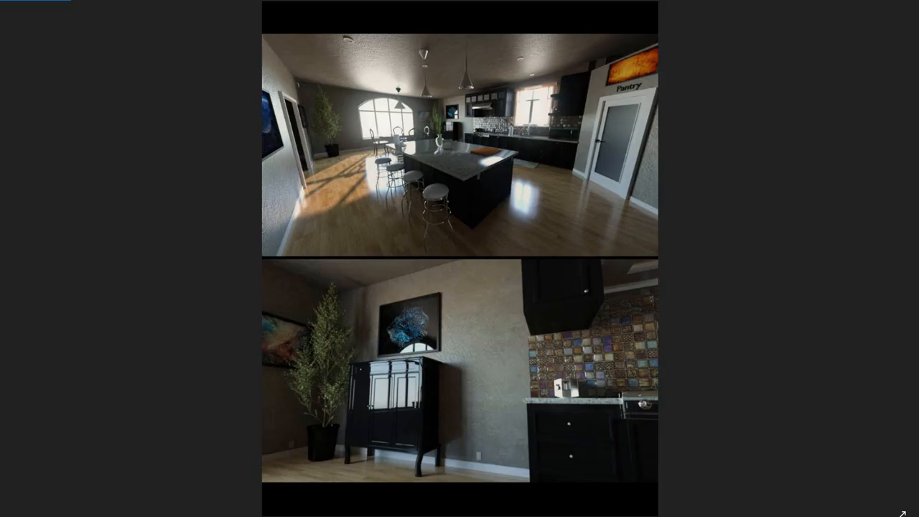
{"action": "key", "text": "Right"}
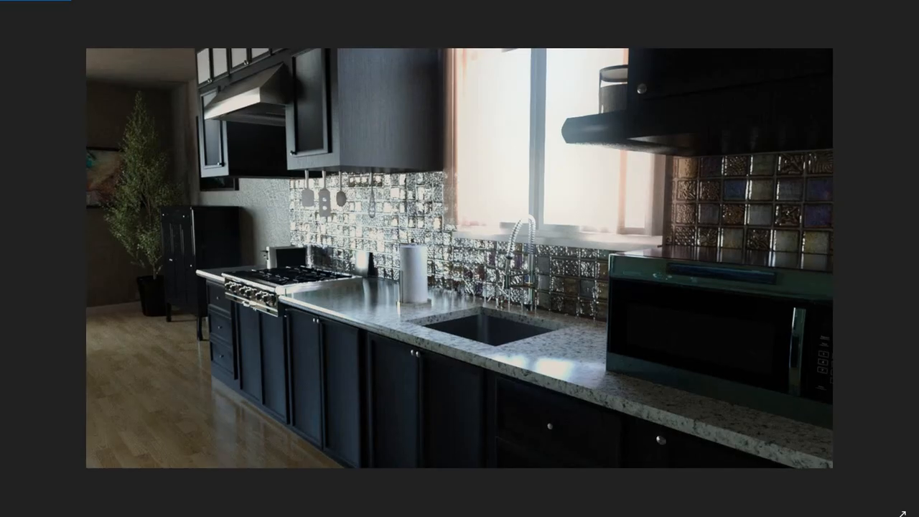
{"action": "key", "text": "Right"}
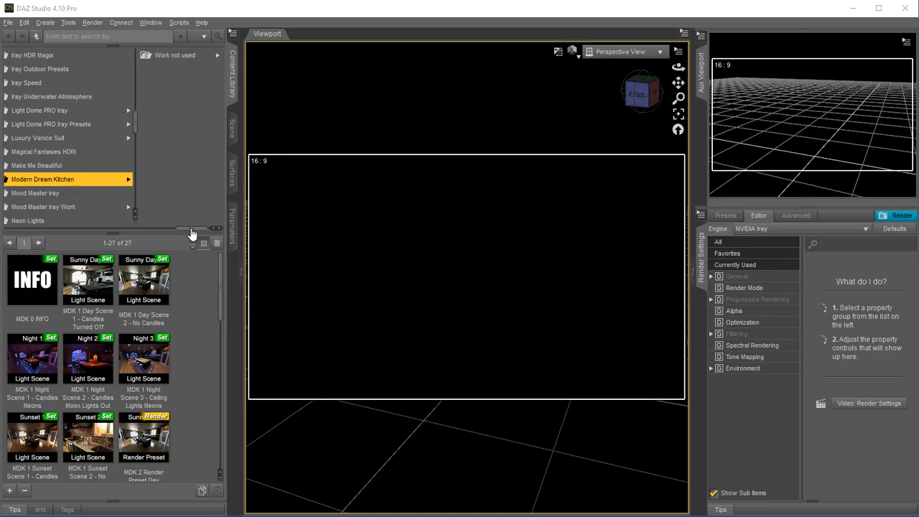
Review the light scenes and presets in the Modern Dream Kitchen folder under Light Presets
{"action": "left_click_drag", "start_coordinate": [192, 234], "coordinate": [168, 241]}
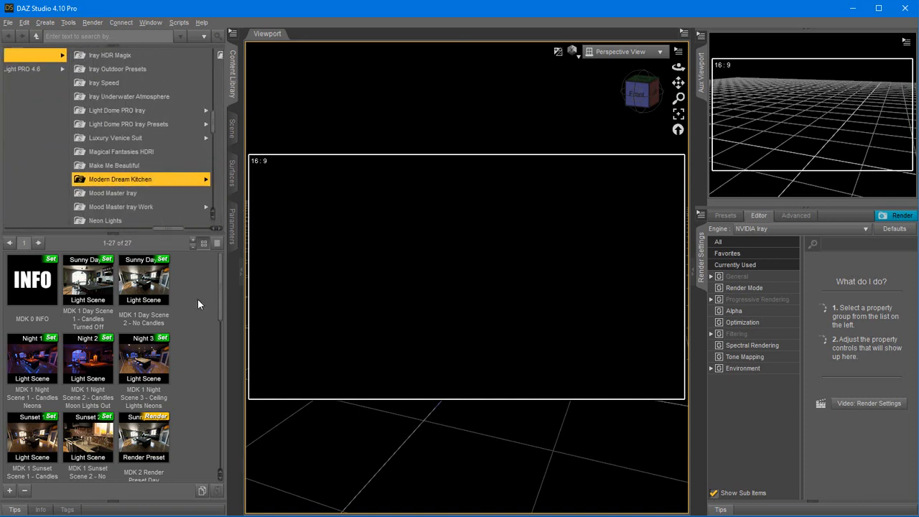
{"action": "scroll", "coordinate": [204, 305], "scroll_direction": "down", "scroll_amount": 6}
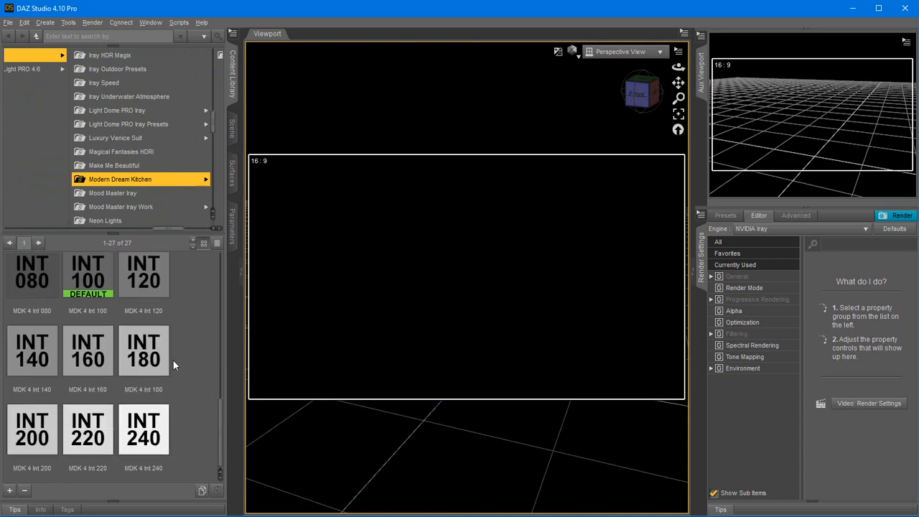
{"action": "scroll", "coordinate": [189, 326], "scroll_direction": "up", "scroll_amount": 5}
{"action": "scroll", "coordinate": [190, 326], "scroll_direction": "up", "scroll_amount": 1}
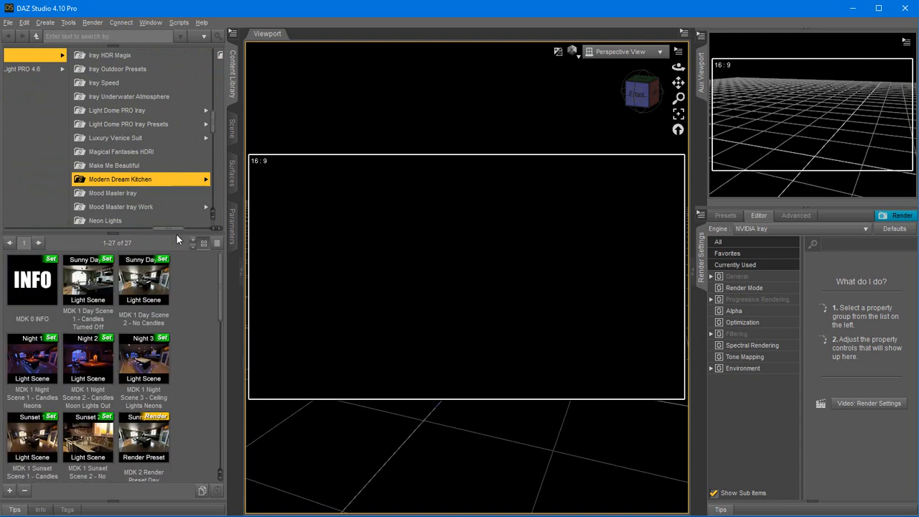
Open the Dreamlight Lights And Cameras folder inside Environments > Architecture > Modern Dream Kitchen
{"action": "left_click_drag", "start_coordinate": [170, 229], "coordinate": [54, 227]}
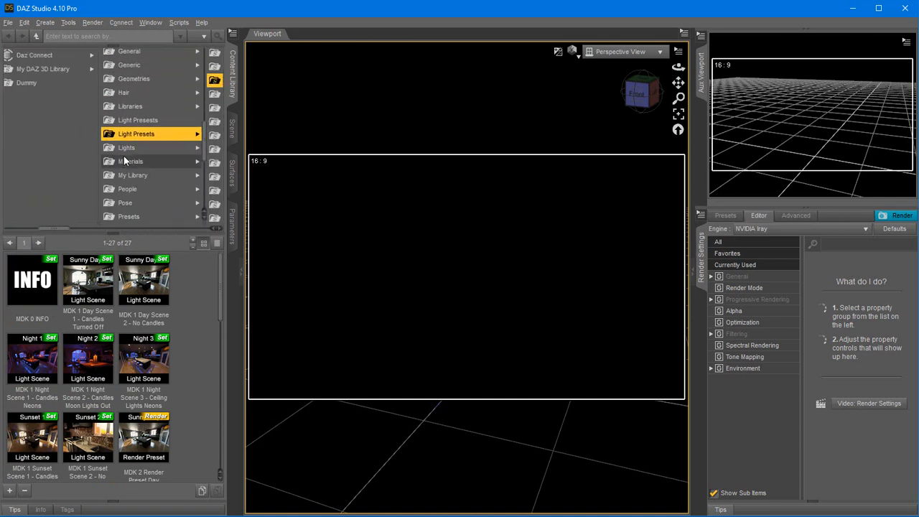
{"action": "scroll", "coordinate": [124, 153], "scroll_direction": "up", "scroll_amount": 4}
{"action": "left_click", "coordinate": [143, 96]}
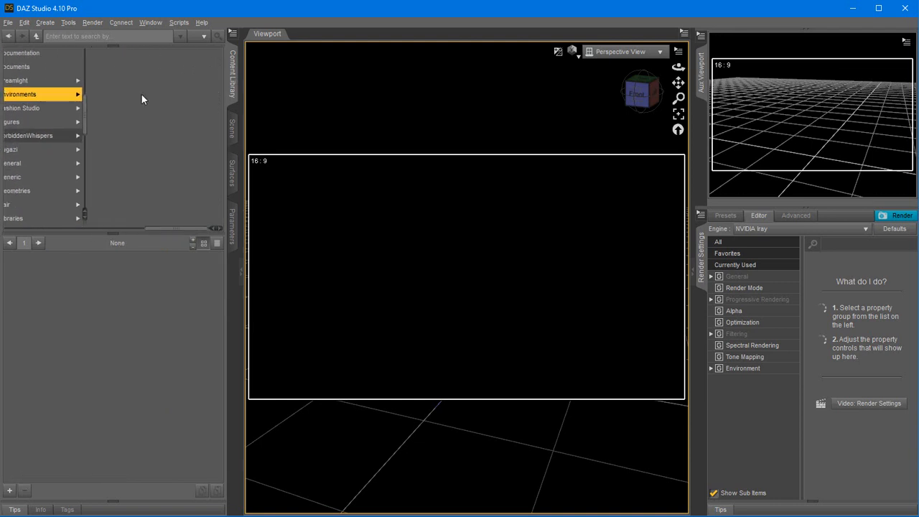
{"action": "left_click", "coordinate": [119, 68]}
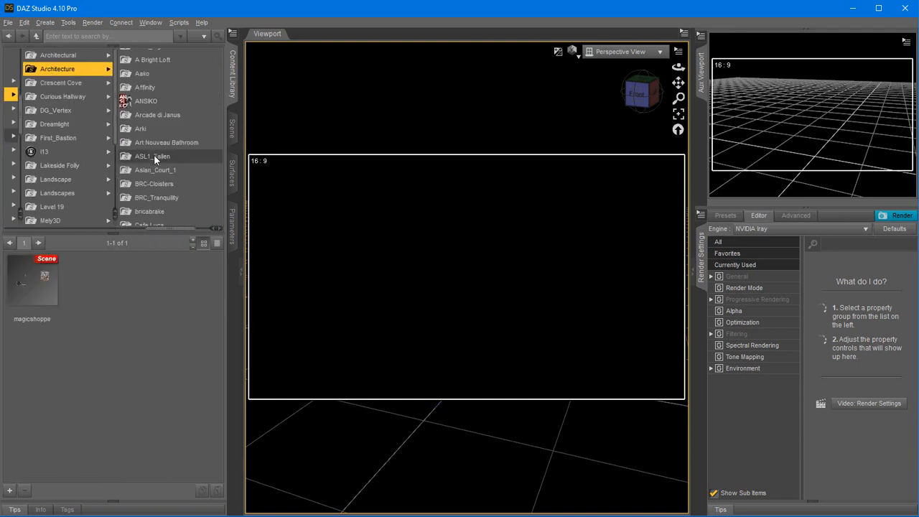
{"action": "scroll", "coordinate": [155, 157], "scroll_direction": "down", "scroll_amount": 8}
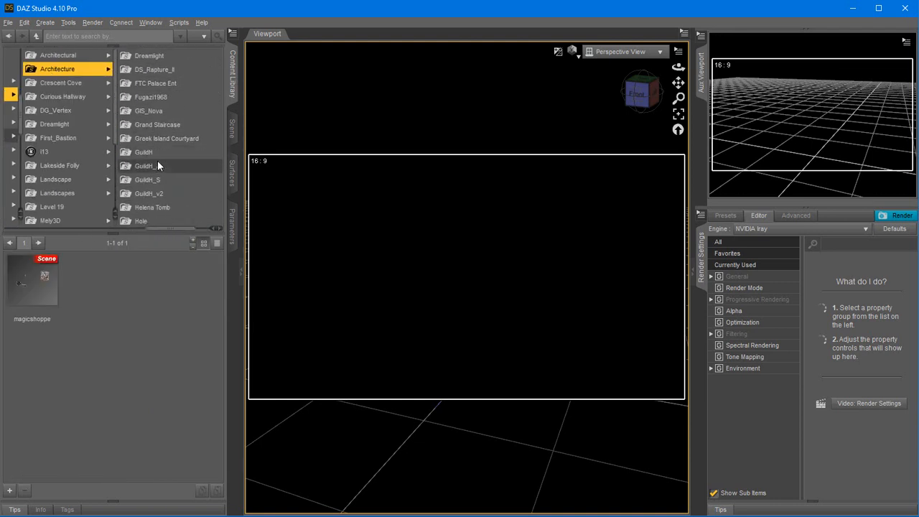
{"action": "scroll", "coordinate": [158, 166], "scroll_direction": "down", "scroll_amount": 6}
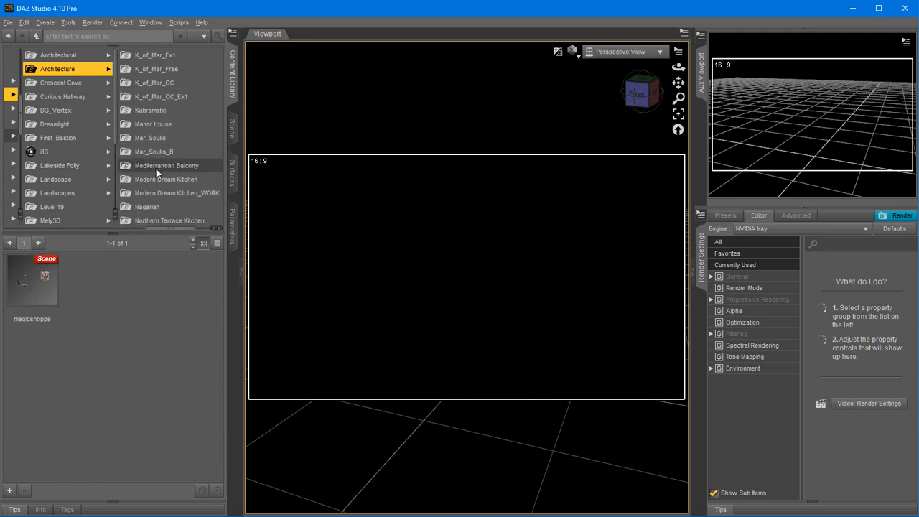
{"action": "left_click", "coordinate": [157, 179]}
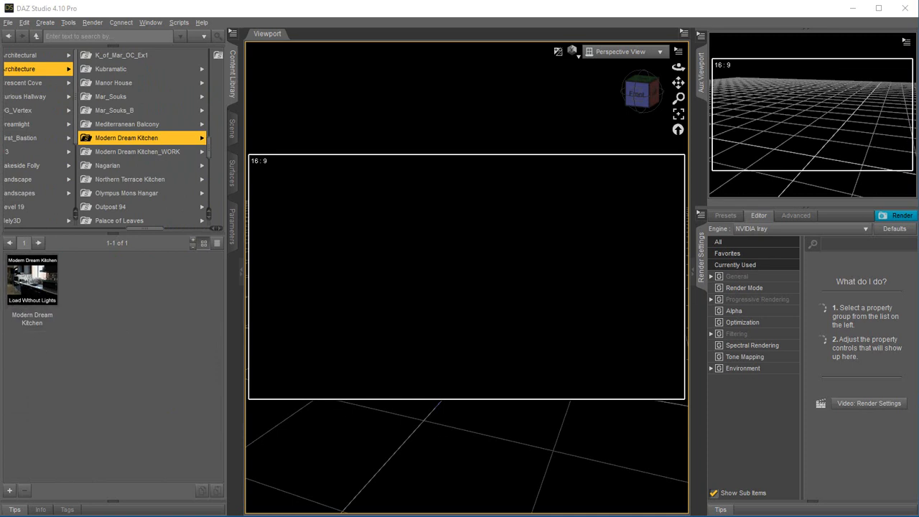
{"action": "left_click_drag", "start_coordinate": [144, 231], "coordinate": [189, 232]}
{"action": "left_click", "coordinate": [130, 56]}
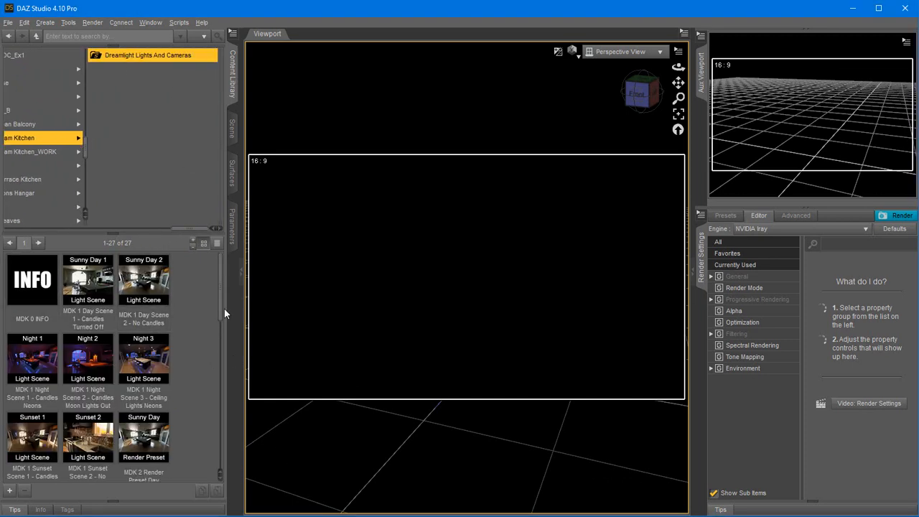
Load the light scene MDK 1 Day Scene 1 - Candles Turned Off and apply MDK 2 Render Preset Day
{"action": "mouse_move", "coordinate": [220, 294]}
{"action": "left_mouse_down"}
{"action": "mouse_move", "coordinate": [222, 428]}
{"action": "mouse_move", "coordinate": [225, 277]}
{"action": "left_mouse_up"}
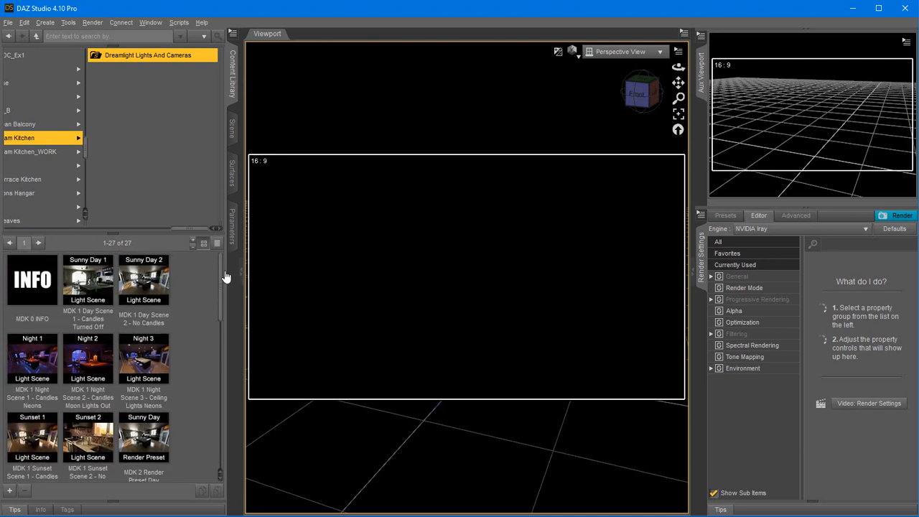
{"action": "double_click", "coordinate": [87, 285]}
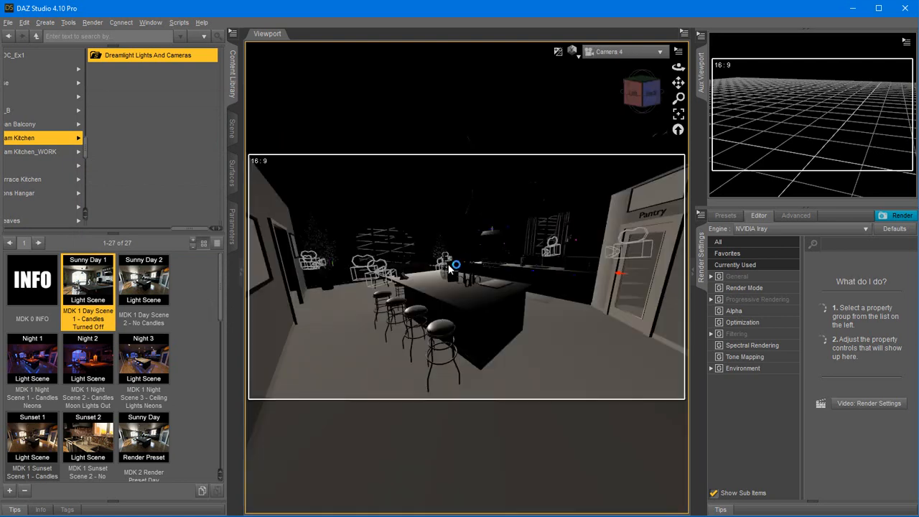
{"action": "scroll", "coordinate": [223, 290], "scroll_direction": "down", "scroll_amount": 1}
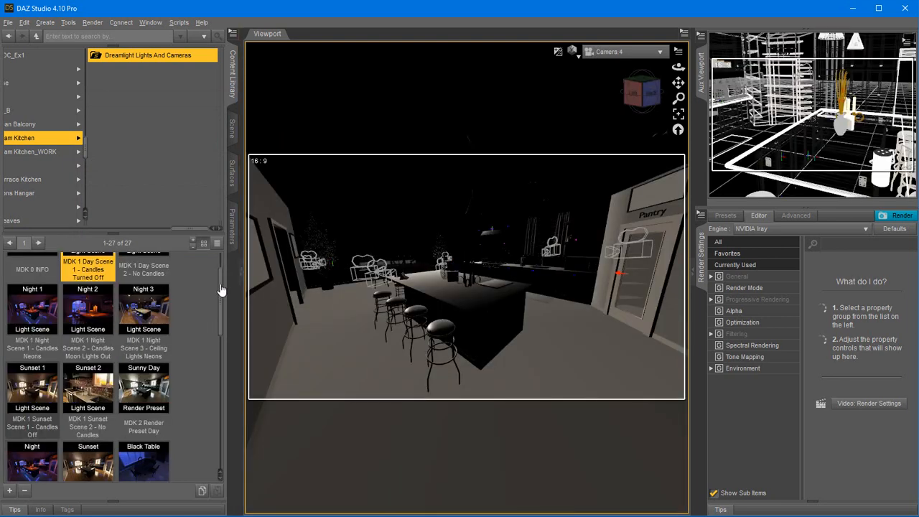
{"action": "left_click_drag", "start_coordinate": [221, 290], "coordinate": [221, 317]}
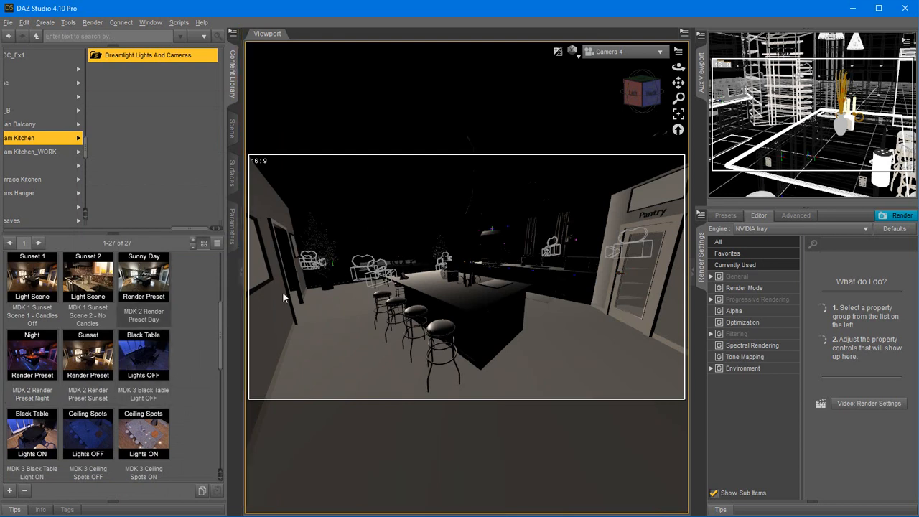
{"action": "left_click", "coordinate": [150, 288]}
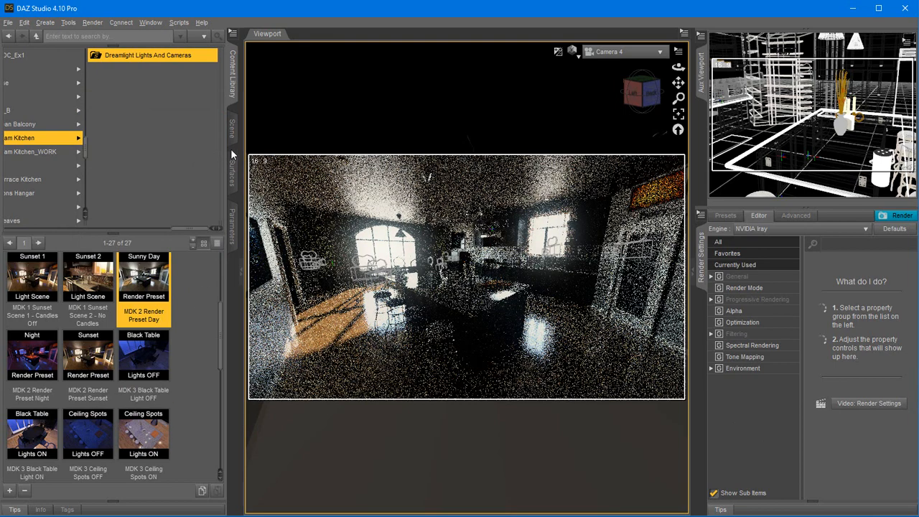
Expand the Modern Dream Kitchen Lights, Cams And FX group and its Cameras in the scene hierarchy, and view through Camera 1
{"action": "left_click", "coordinate": [232, 128]}
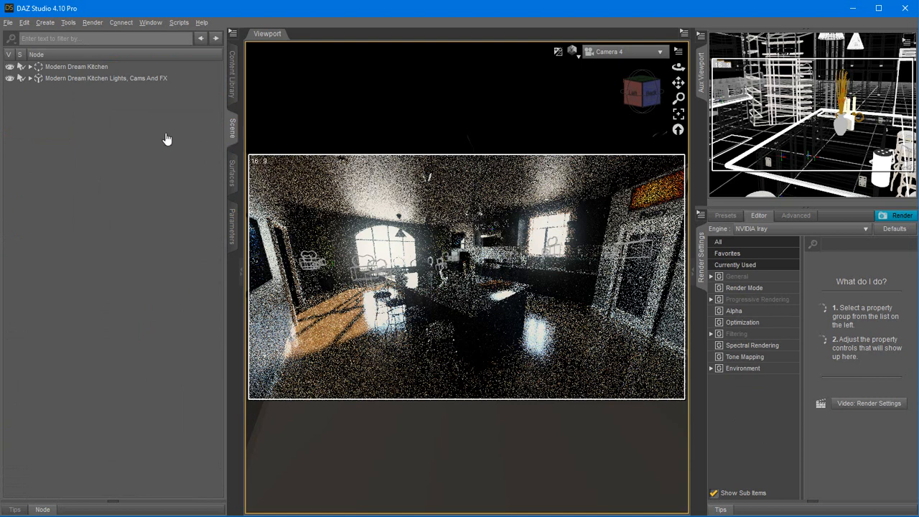
{"action": "left_click", "coordinate": [30, 79]}
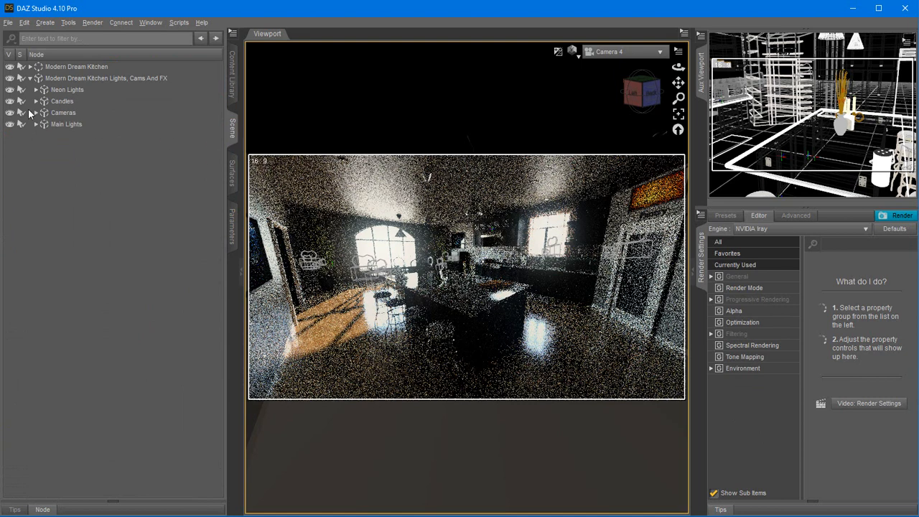
{"action": "left_click", "coordinate": [36, 113]}
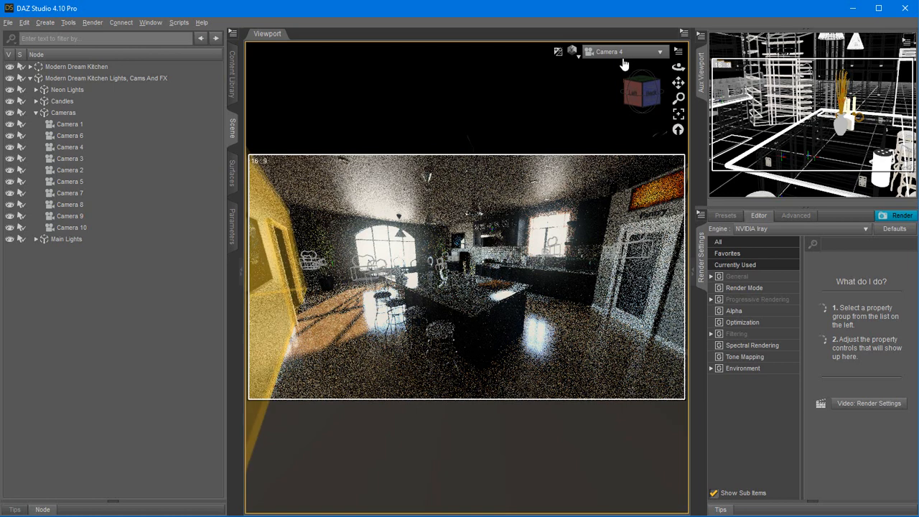
{"action": "left_click", "coordinate": [642, 51]}
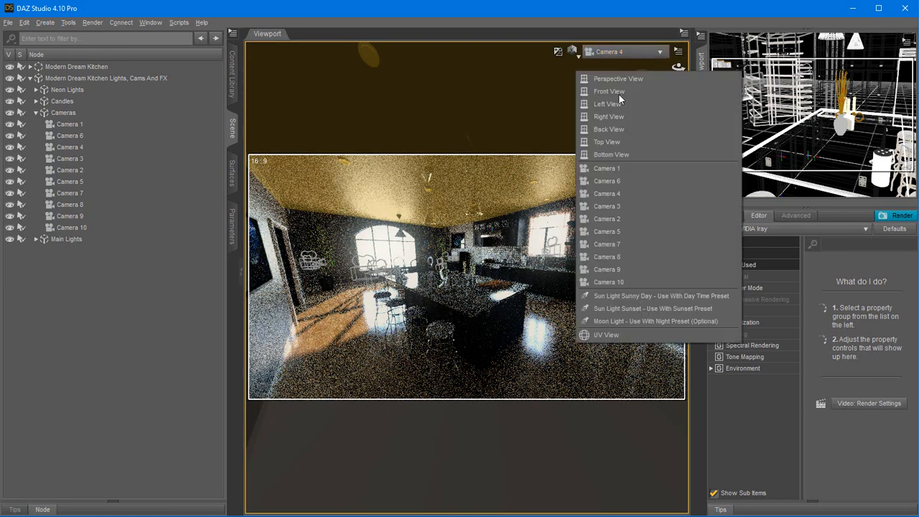
{"action": "left_click", "coordinate": [600, 168]}
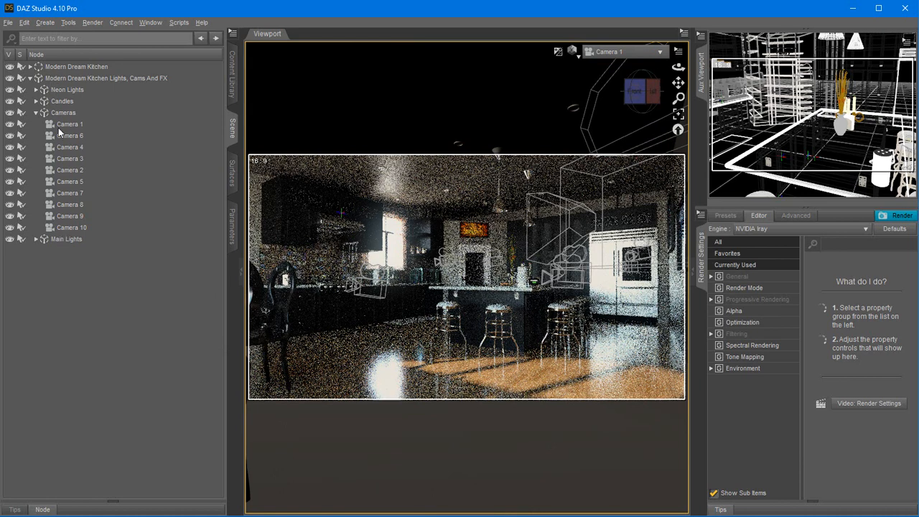
Expand the Neon Lights and Neon Wall Lights groups in the scene hierarchy, and switch the viewport to Camera 4
{"action": "left_click", "coordinate": [36, 90]}
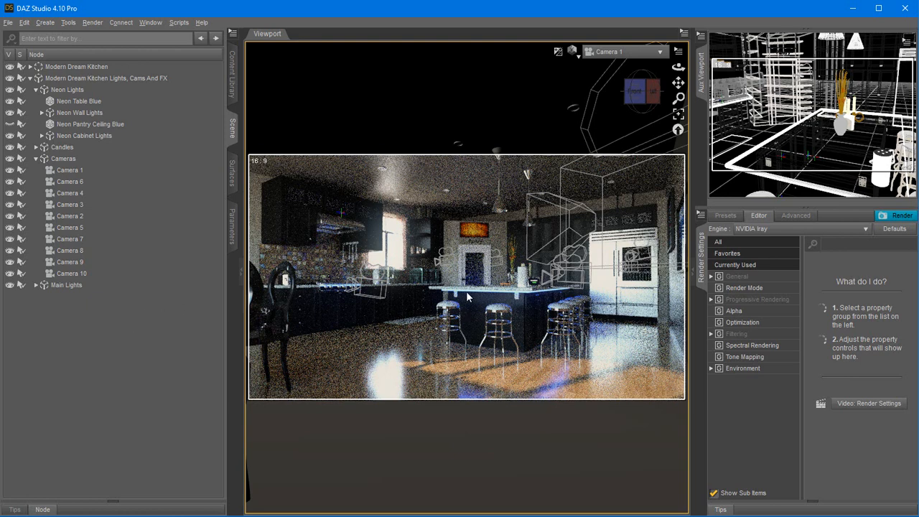
{"action": "left_click", "coordinate": [559, 303]}
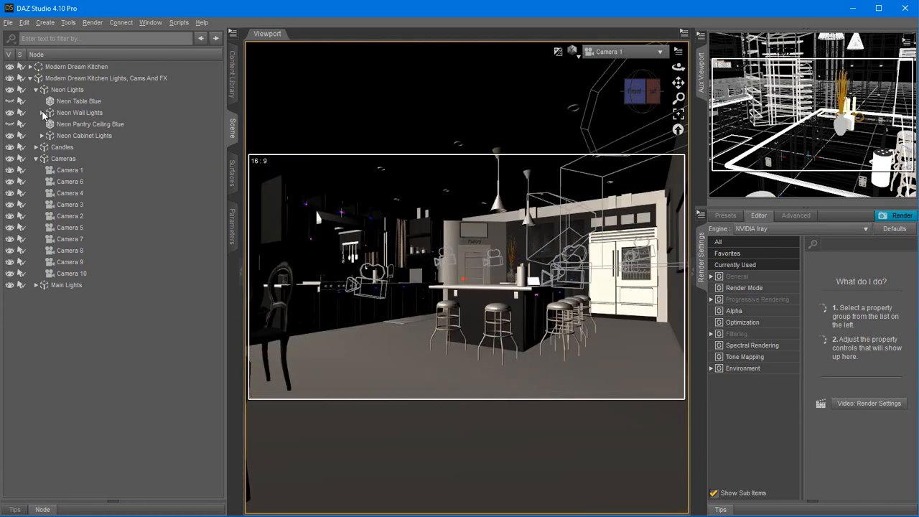
{"action": "left_click", "coordinate": [42, 112]}
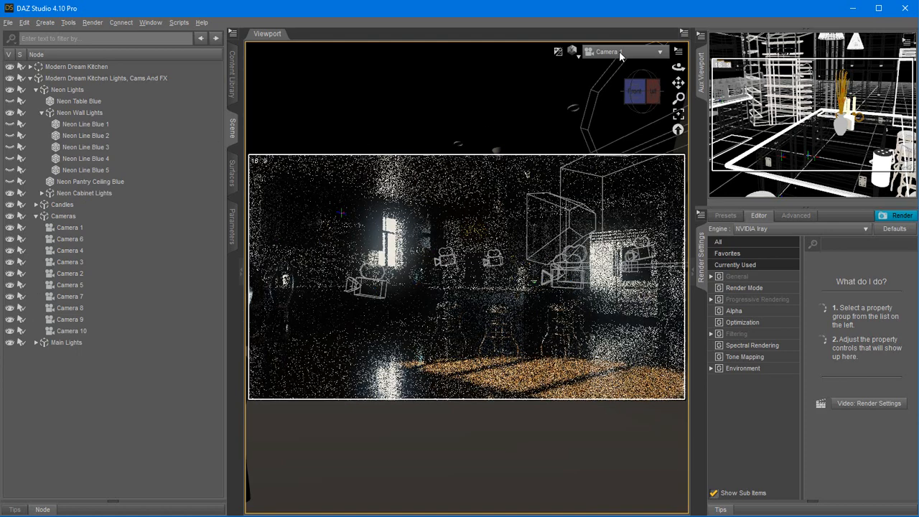
{"action": "left_click", "coordinate": [620, 56]}
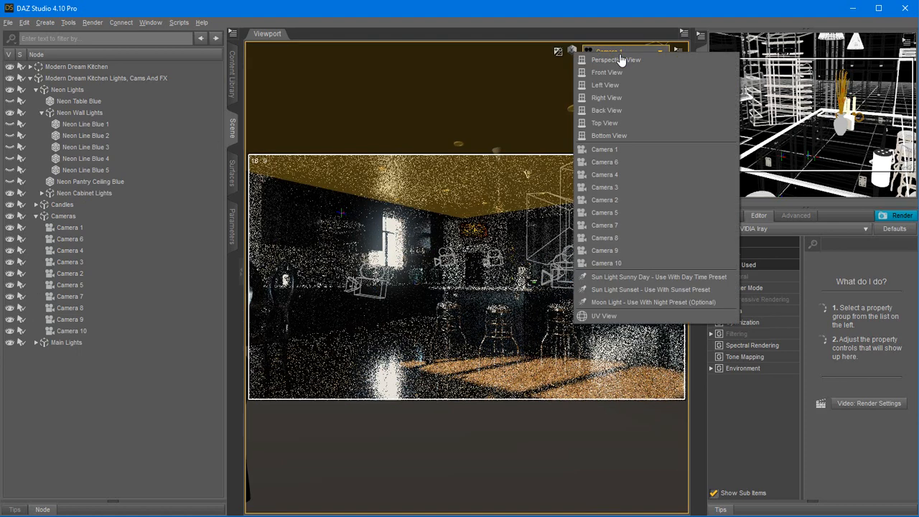
{"action": "left_click", "coordinate": [606, 175]}
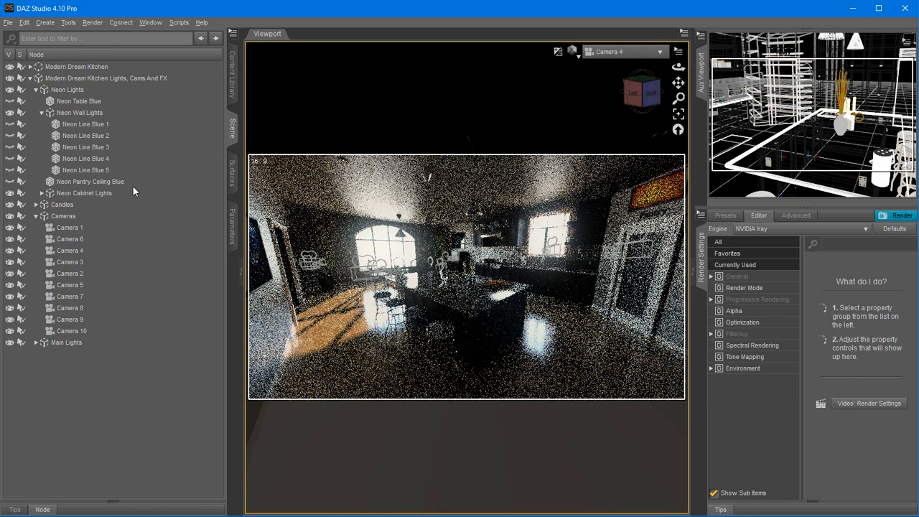
Expand the Neon Cabinet Lights and Main Lights groups, and hide the Sun Light Sunny Day light
{"action": "left_click", "coordinate": [42, 194]}
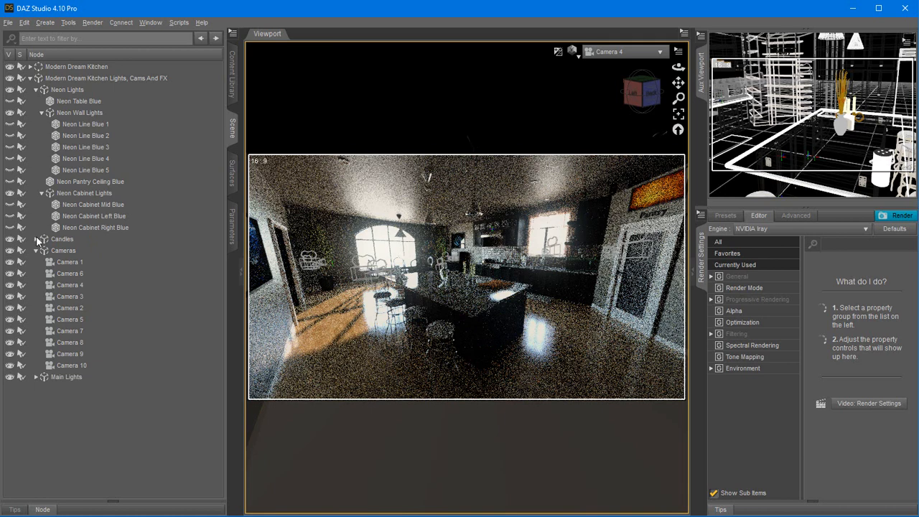
{"action": "left_click", "coordinate": [36, 377]}
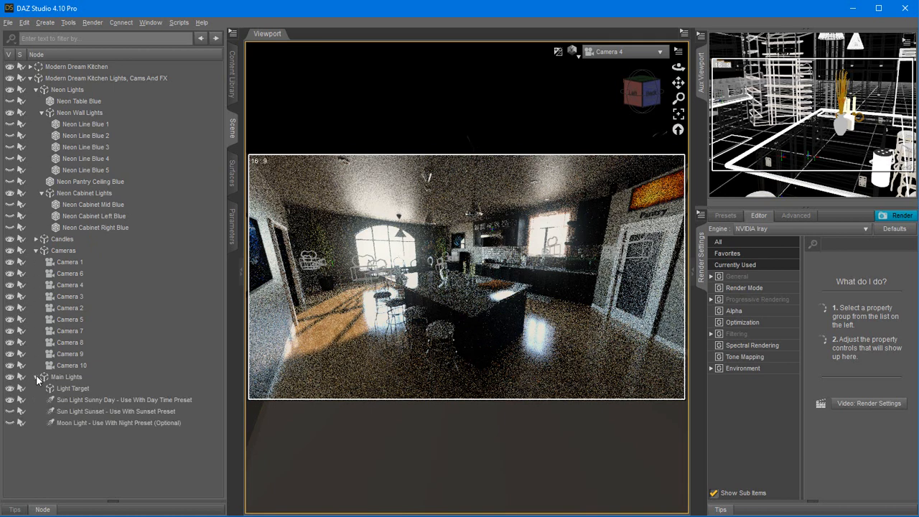
{"action": "left_click", "coordinate": [75, 400]}
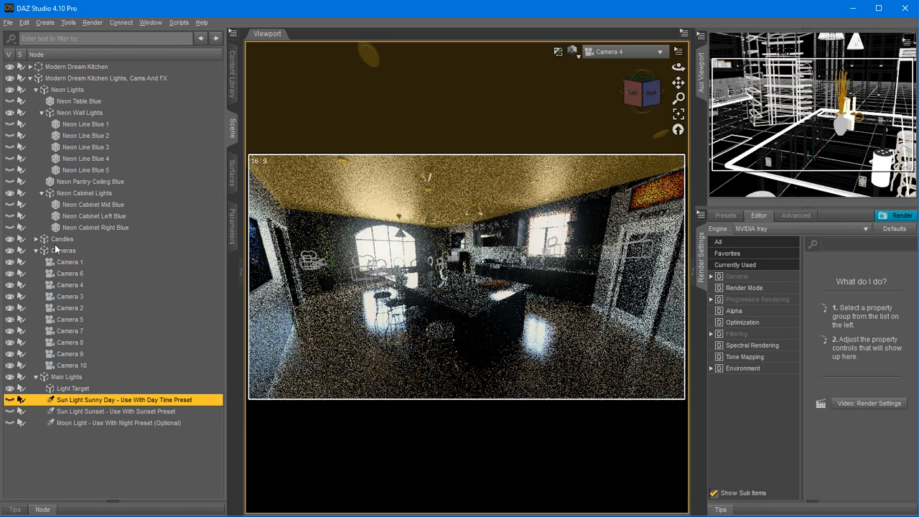
{"action": "left_click", "coordinate": [234, 82]}
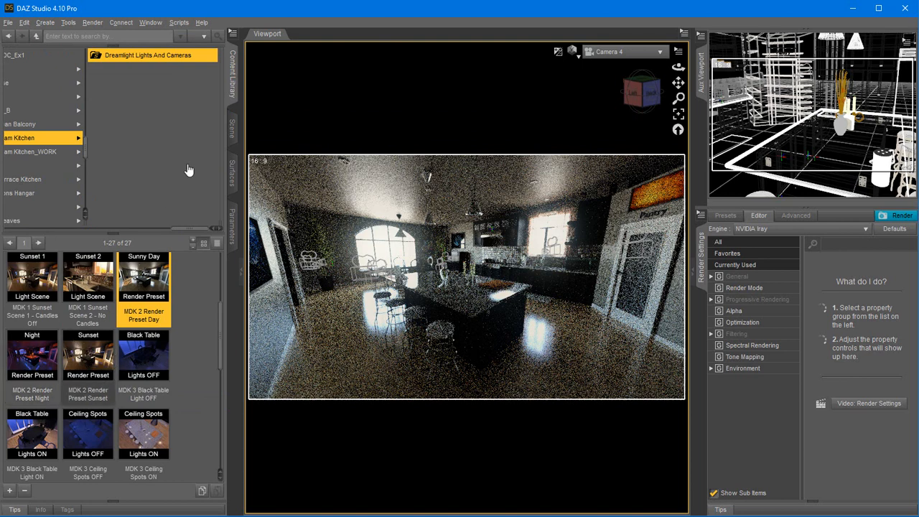
{"action": "left_click", "coordinate": [231, 130]}
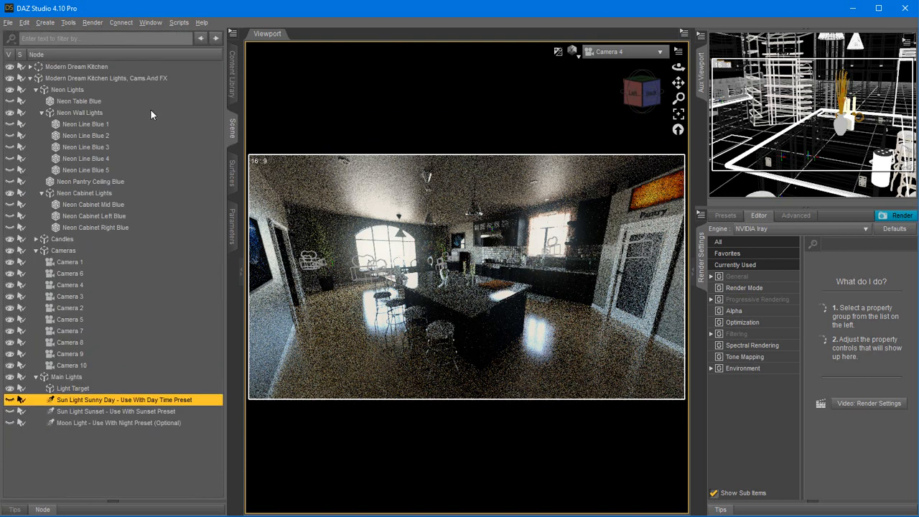
Delete the Modern Dream Kitchen and Modern Dream Kitchen Lights, Cams And FX groups from the scene
{"action": "left_click", "coordinate": [31, 78]}
{"action": "left_click", "coordinate": [58, 66]}
{"action": "left_click", "coordinate": [58, 79], "text": "ctrl"}
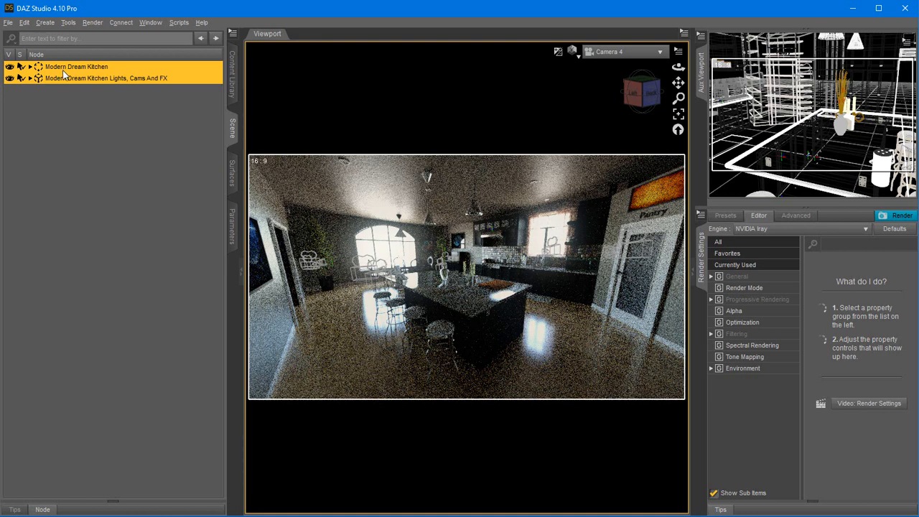
{"action": "right_click", "coordinate": [63, 74]}
{"action": "left_click", "coordinate": [91, 89]}
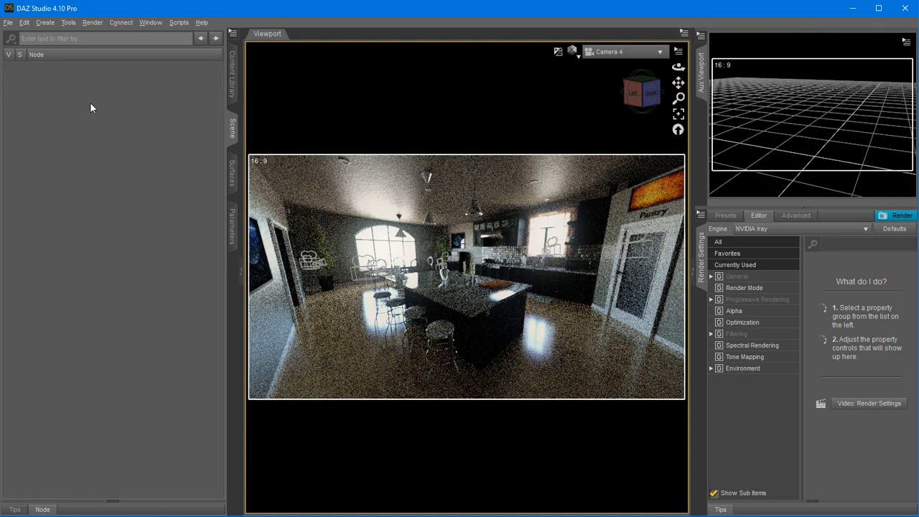
Apply MDK 2 Render Preset Sunset and load the light scene MDK 1 Sunset Scene 2 - No Candles
{"action": "left_click", "coordinate": [233, 85]}
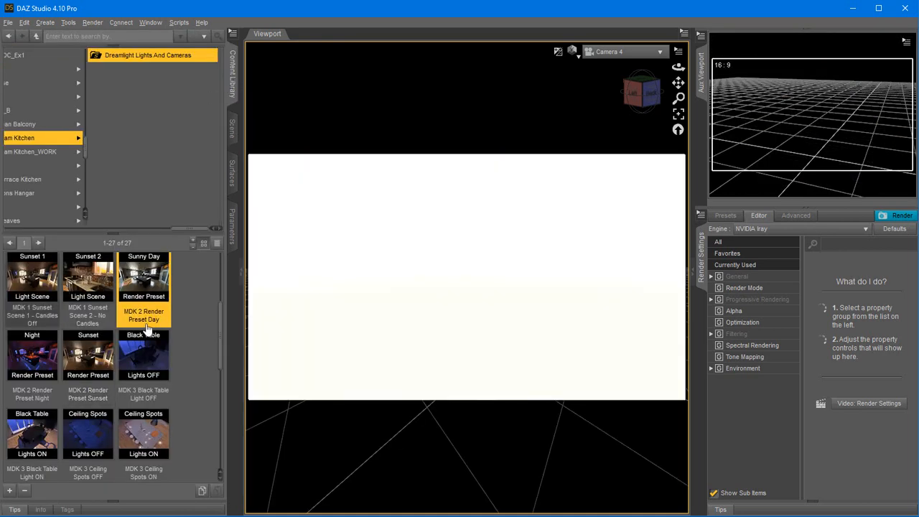
{"action": "double_click", "coordinate": [94, 359]}
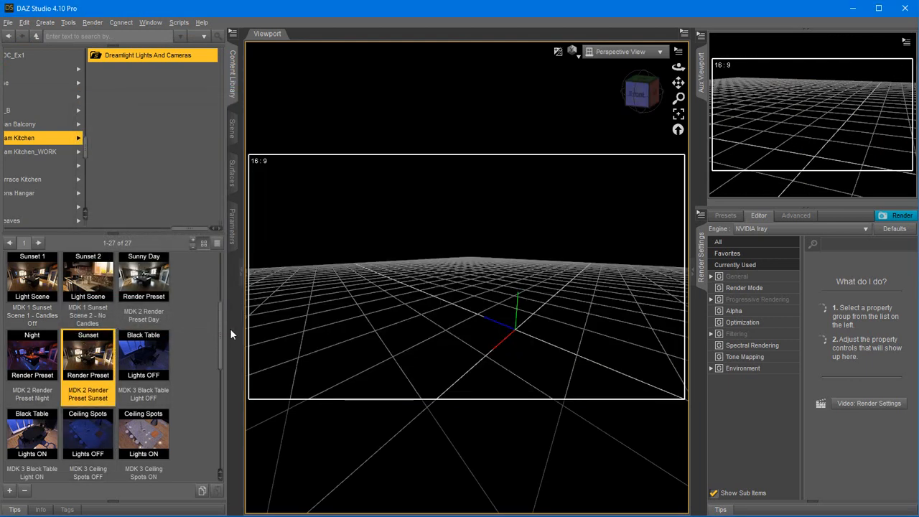
{"action": "left_click_drag", "start_coordinate": [221, 347], "coordinate": [220, 322]}
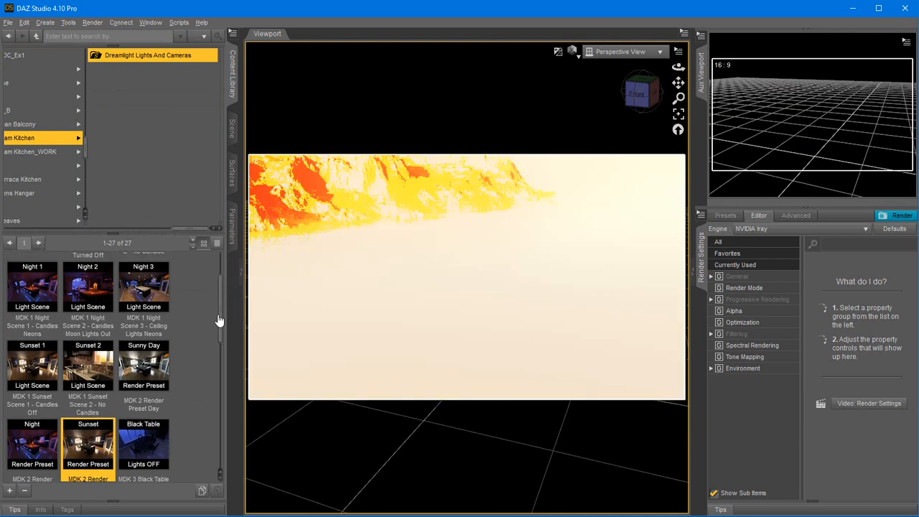
{"action": "double_click", "coordinate": [86, 365]}
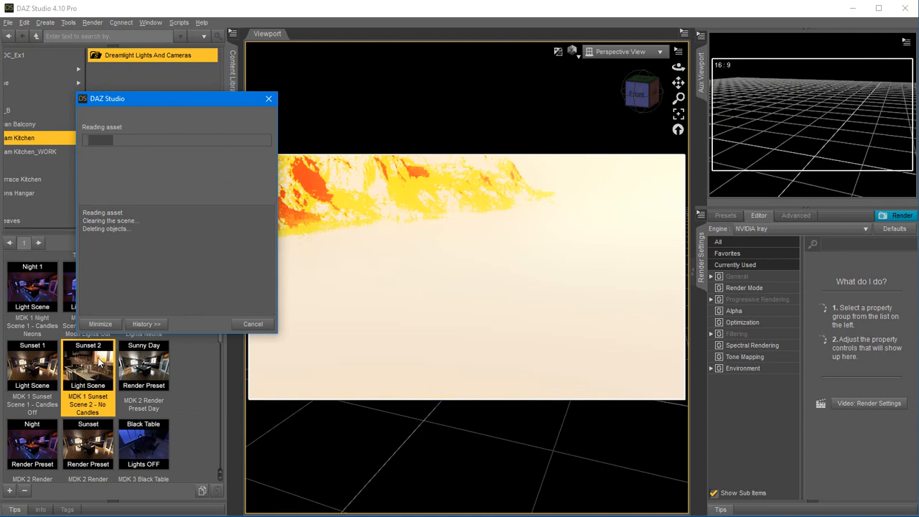
{"action": "mouse_move", "coordinate": [88, 370]}
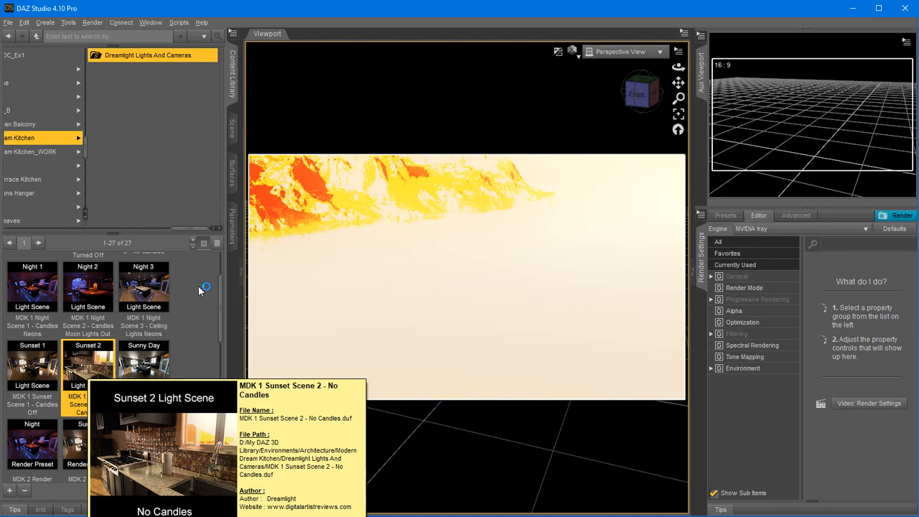
Expand the Modern Dream Kitchen Lights, Cams And FX group and its Neon Lights, and make Neon Table Blue visible
{"action": "left_click", "coordinate": [231, 128]}
{"action": "left_click", "coordinate": [30, 78]}
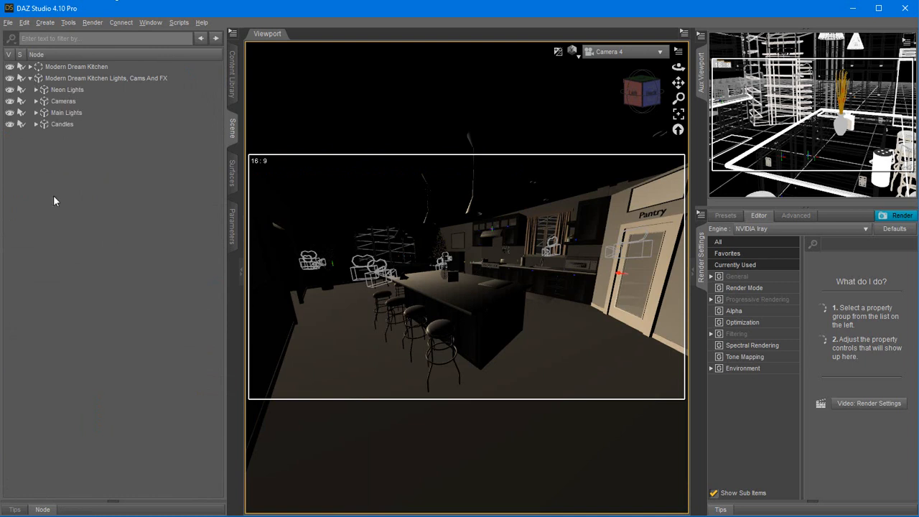
{"action": "left_click", "coordinate": [36, 90]}
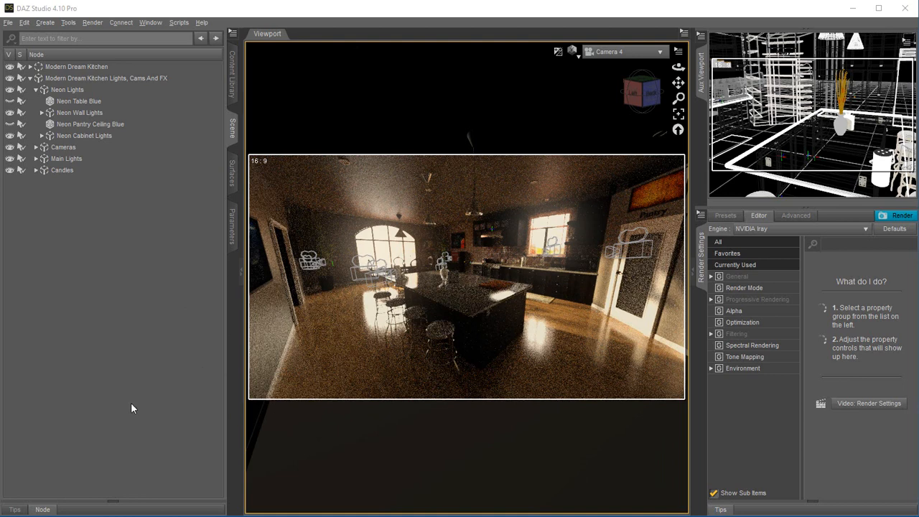
{"action": "left_click", "coordinate": [10, 102]}
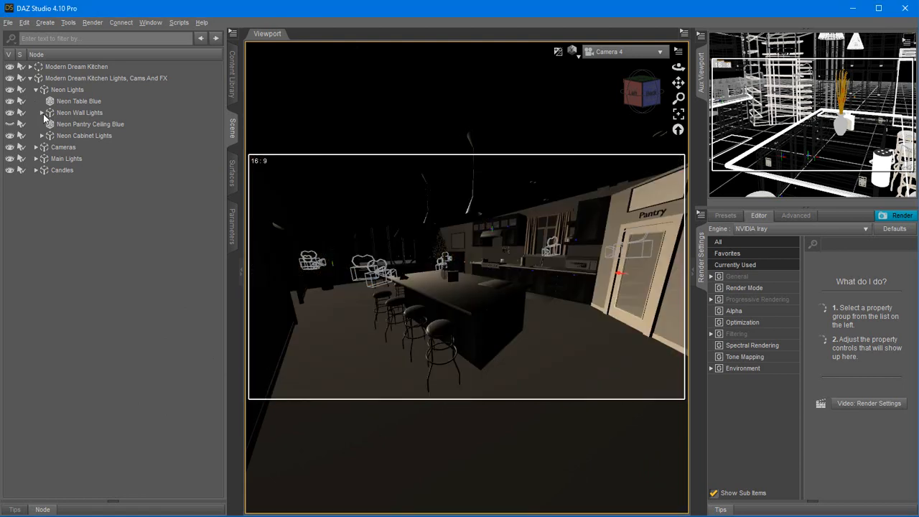
Expand the Neon Wall Lights group and make Neon Line Blue 1 through 5 visible
{"action": "left_click", "coordinate": [43, 112]}
{"action": "left_click", "coordinate": [9, 125]}
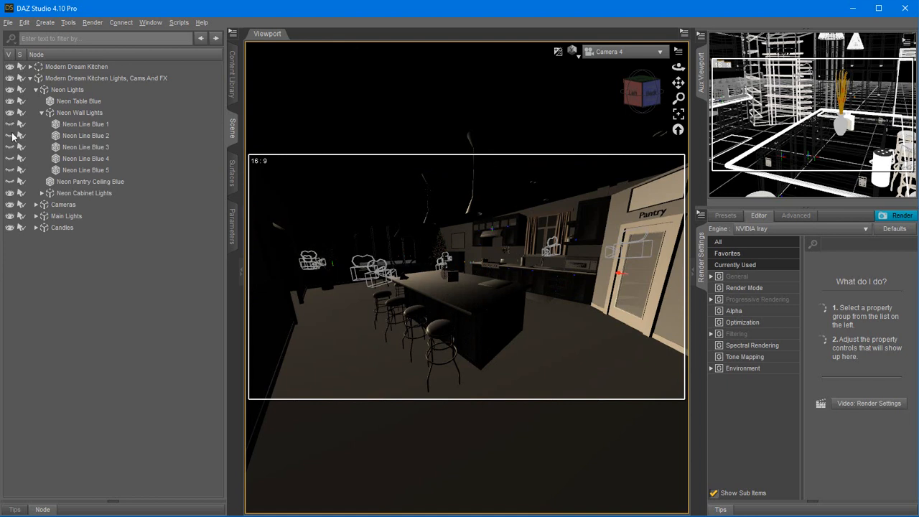
{"action": "left_click", "coordinate": [10, 145]}
{"action": "left_click", "coordinate": [10, 159]}
{"action": "left_click", "coordinate": [10, 170]}
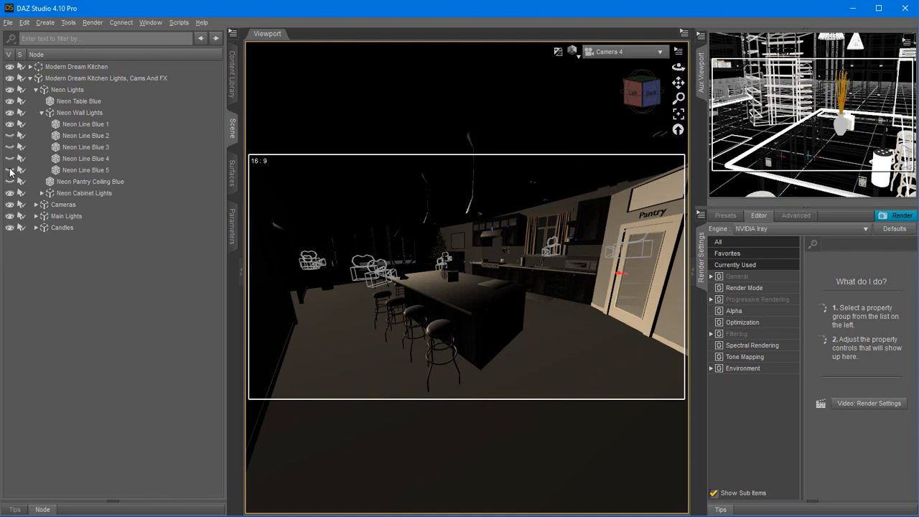
Make Neon Pantry Ceiling Blue and the Mid, Left and Right lights in the Neon Cabinet Lights group visible
{"action": "left_click", "coordinate": [41, 193]}
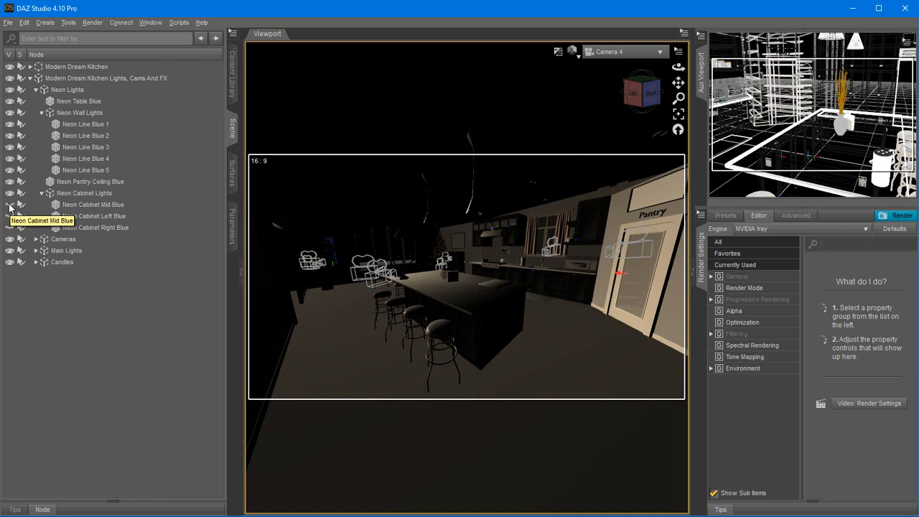
{"action": "left_click", "coordinate": [9, 206]}
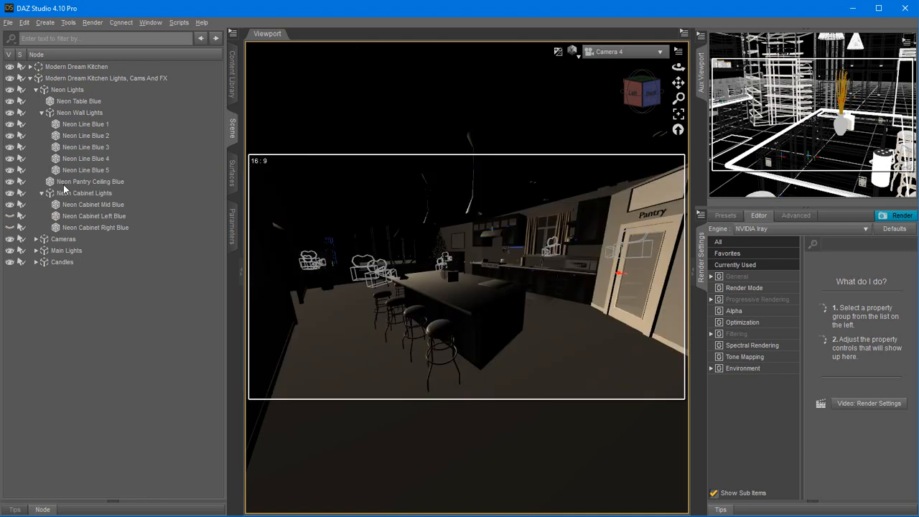
{"action": "left_click", "coordinate": [9, 217]}
{"action": "left_click", "coordinate": [8, 228]}
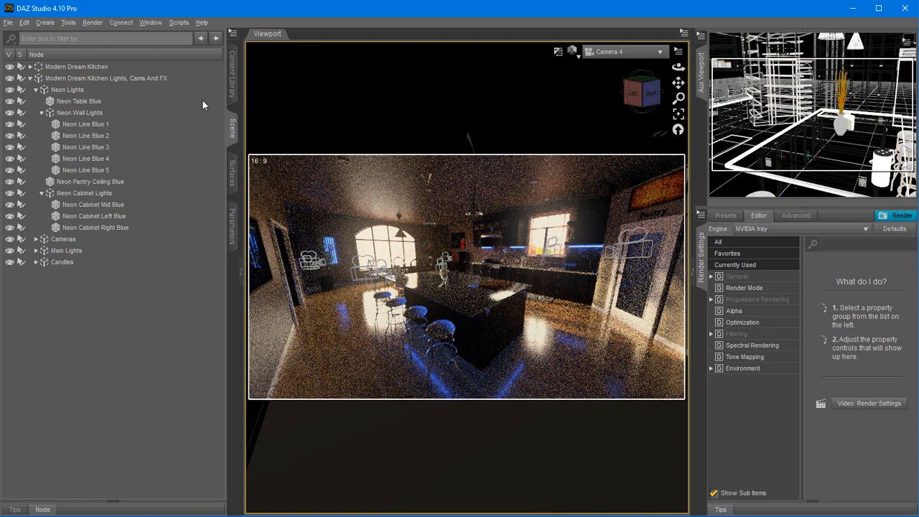
Delete the sunset version of the kitchen along with its Lights, Cams And FX group from the scene
{"action": "left_click", "coordinate": [232, 71]}
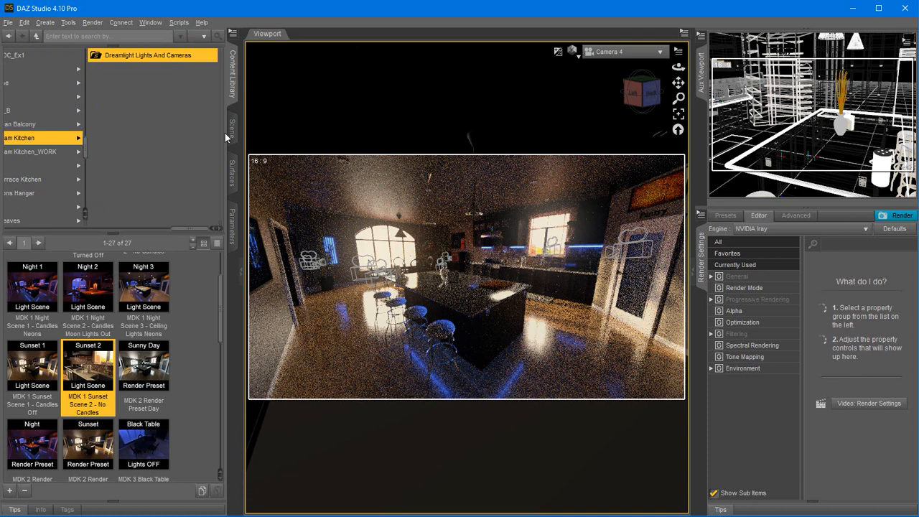
{"action": "left_click", "coordinate": [232, 128]}
{"action": "left_click", "coordinate": [71, 80]}
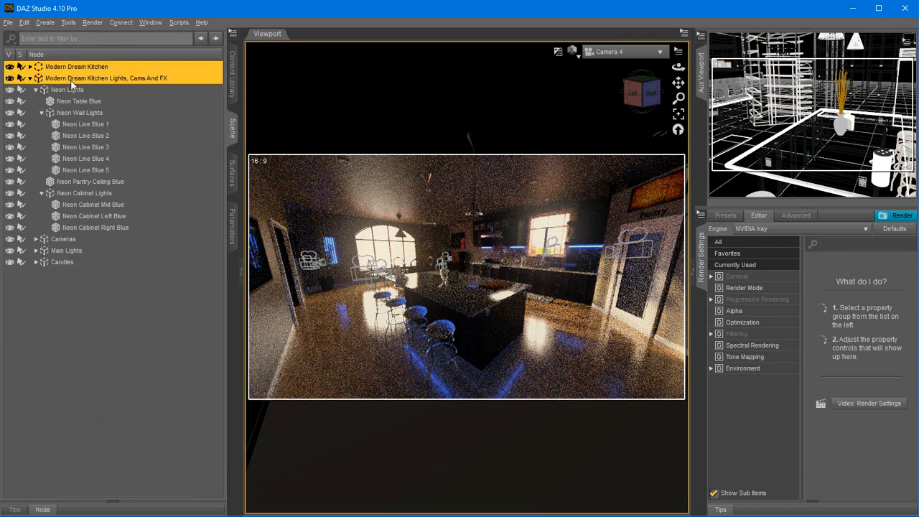
{"action": "right_click", "coordinate": [90, 104]}
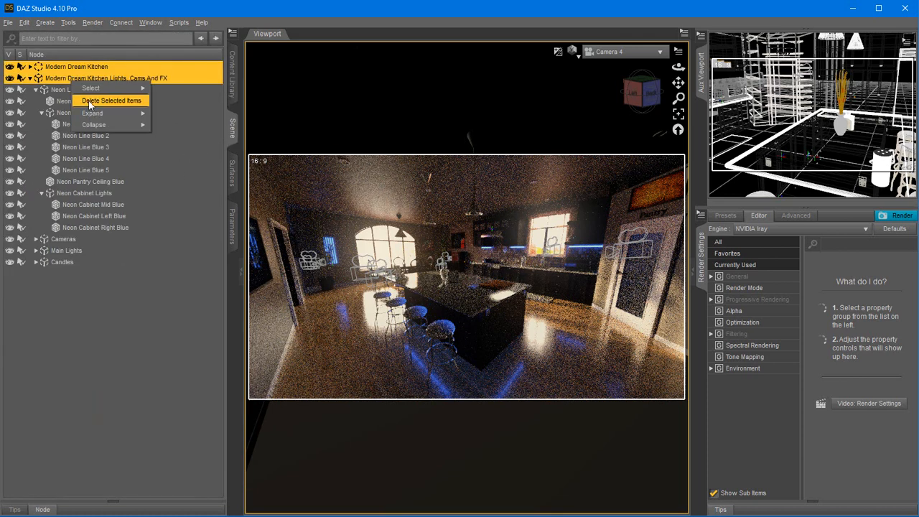
{"action": "left_click", "coordinate": [88, 100]}
Load the light scene MDK 1 Night Scene 1 - Candles Neons and apply MDK 2 Render Preset Night
{"action": "left_click", "coordinate": [231, 79]}
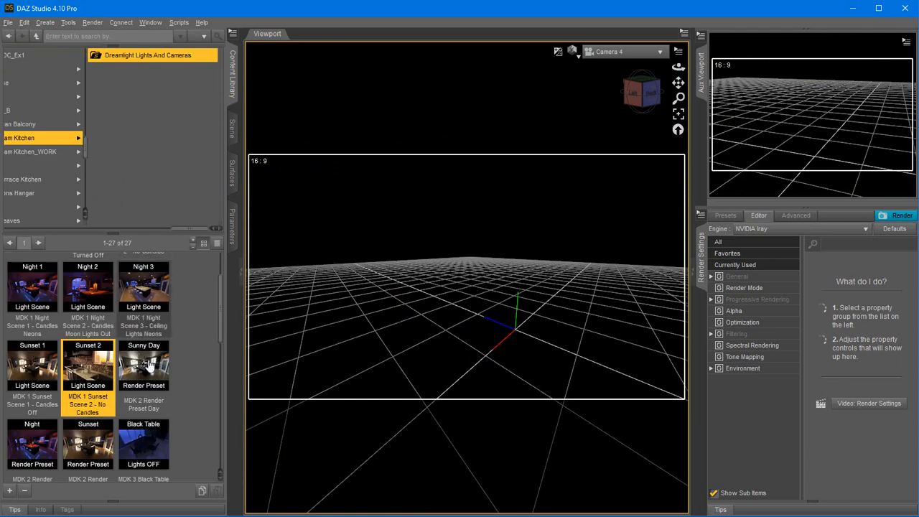
{"action": "scroll", "coordinate": [220, 316], "scroll_direction": "up", "scroll_amount": 2}
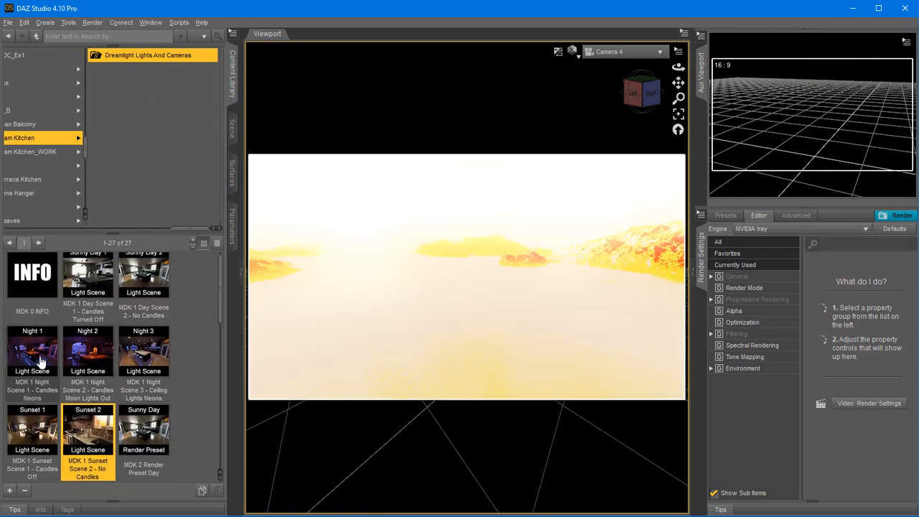
{"action": "mouse_move", "coordinate": [32, 350]}
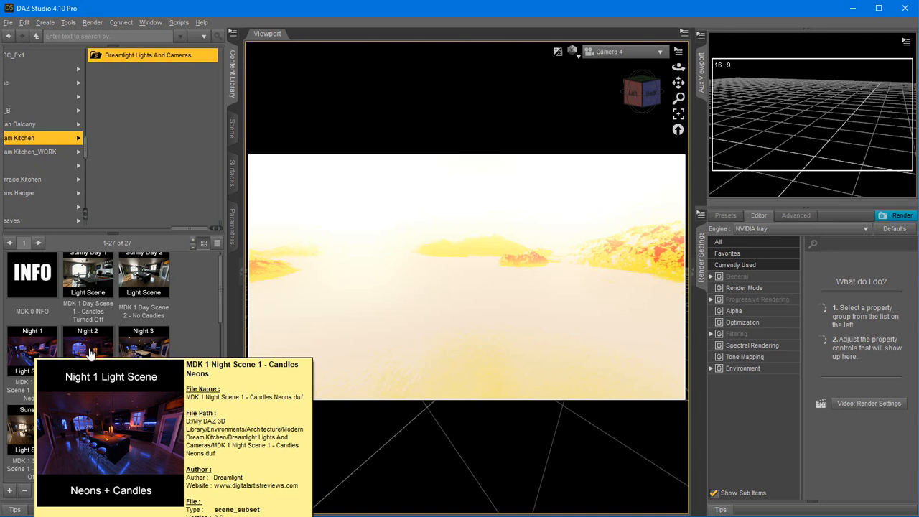
{"action": "mouse_move", "coordinate": [90, 355]}
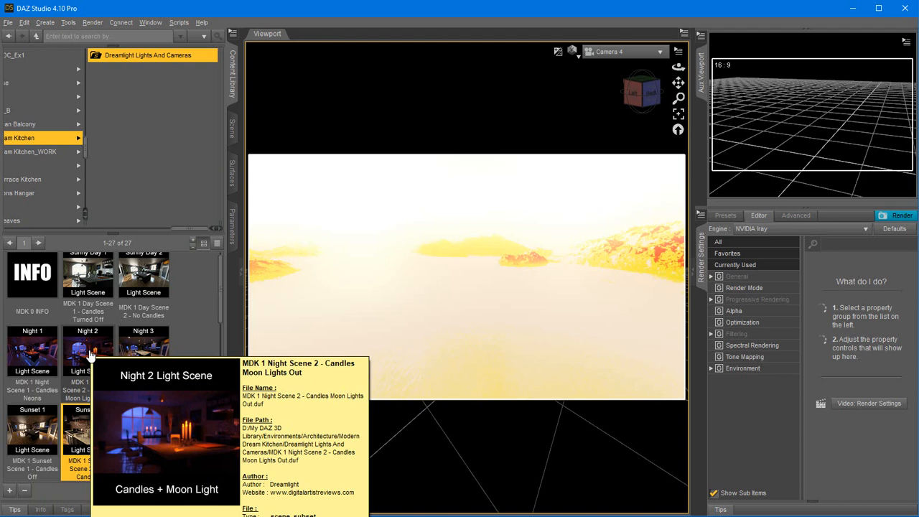
{"action": "double_click", "coordinate": [33, 354]}
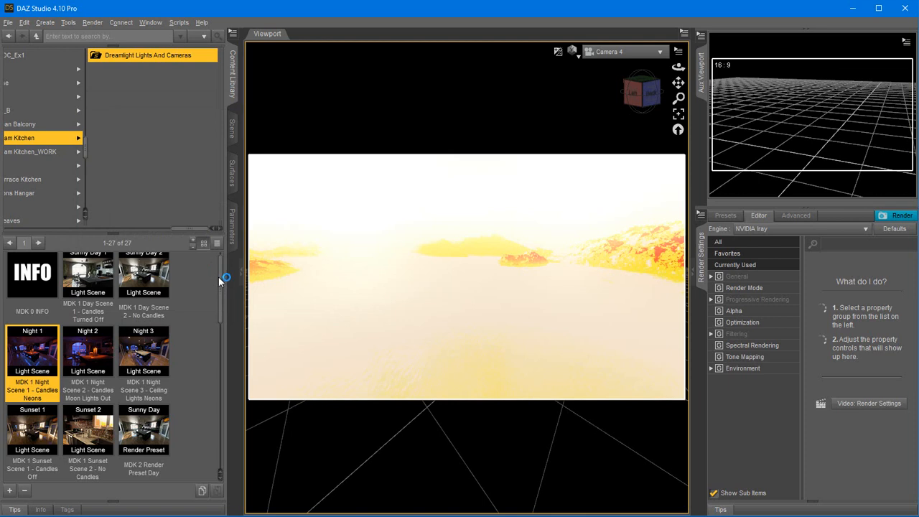
{"action": "scroll", "coordinate": [187, 372], "scroll_direction": "down", "scroll_amount": 3}
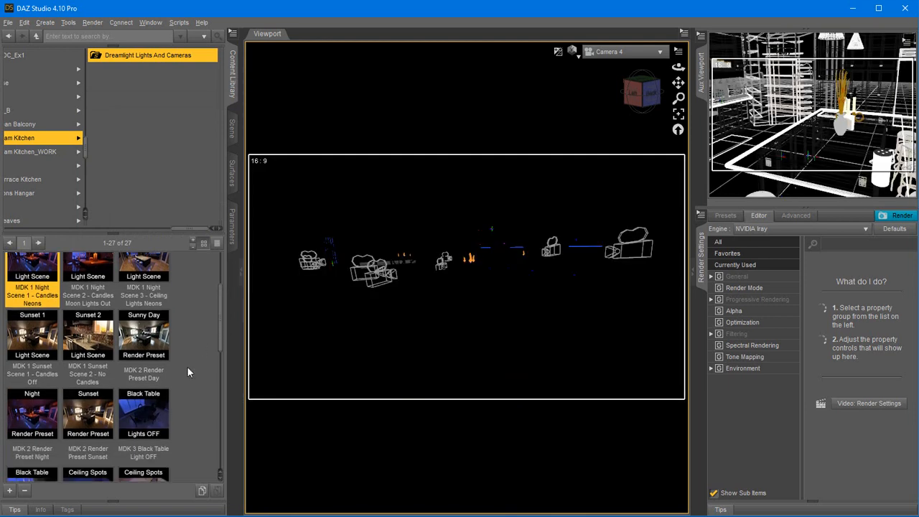
{"action": "double_click", "coordinate": [21, 431]}
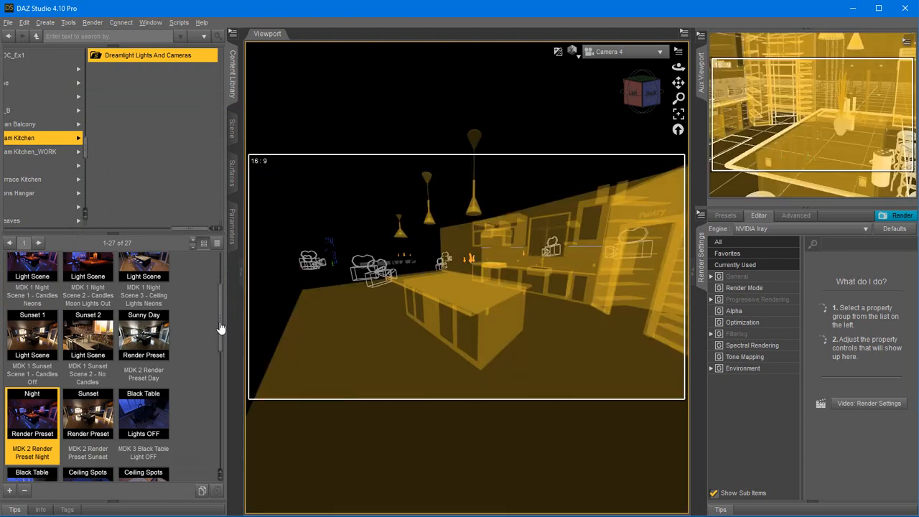
Review the available day and night light scenes, including MDK 1 Night Scene 3 - Ceiling Lights Neons, against the night preview
{"action": "left_click_drag", "start_coordinate": [222, 327], "coordinate": [220, 287]}
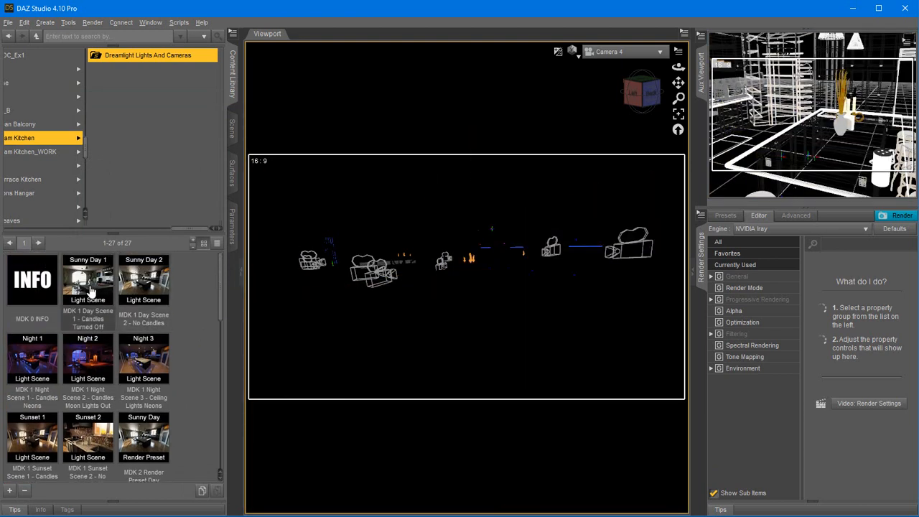
{"action": "mouse_move", "coordinate": [91, 290]}
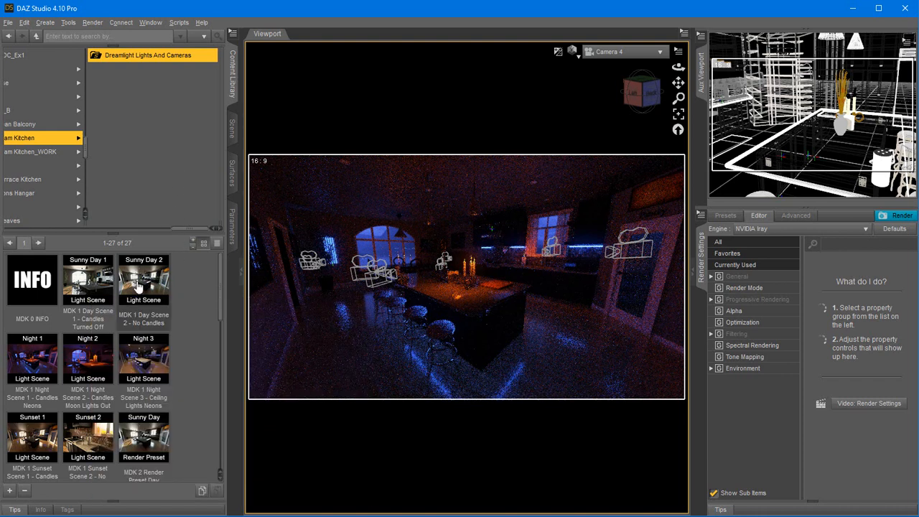
{"action": "mouse_move", "coordinate": [139, 286]}
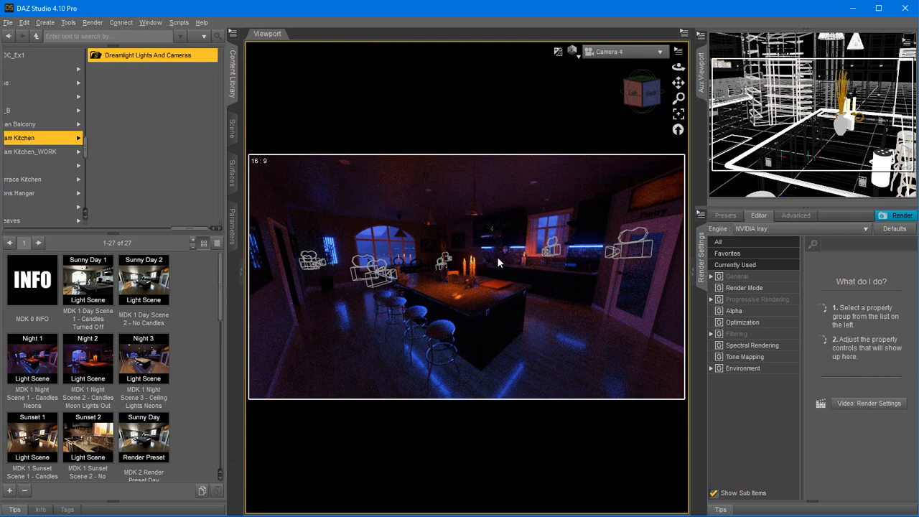
{"action": "left_click", "coordinate": [517, 251]}
{"action": "mouse_move", "coordinate": [164, 345]}
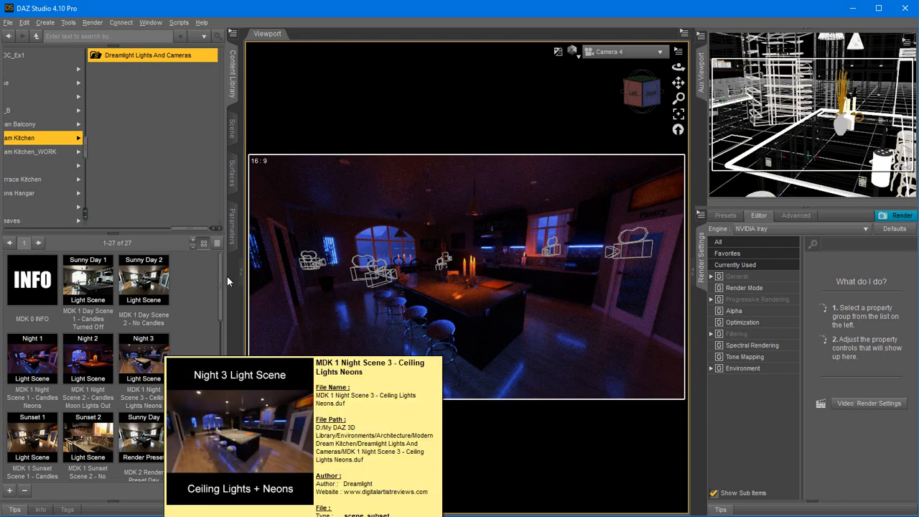
Brighten the night scene with the MDK 4 Int 200 intensity preset, followed by MDK 4 Int 240
{"action": "left_click_drag", "start_coordinate": [222, 278], "coordinate": [232, 411]}
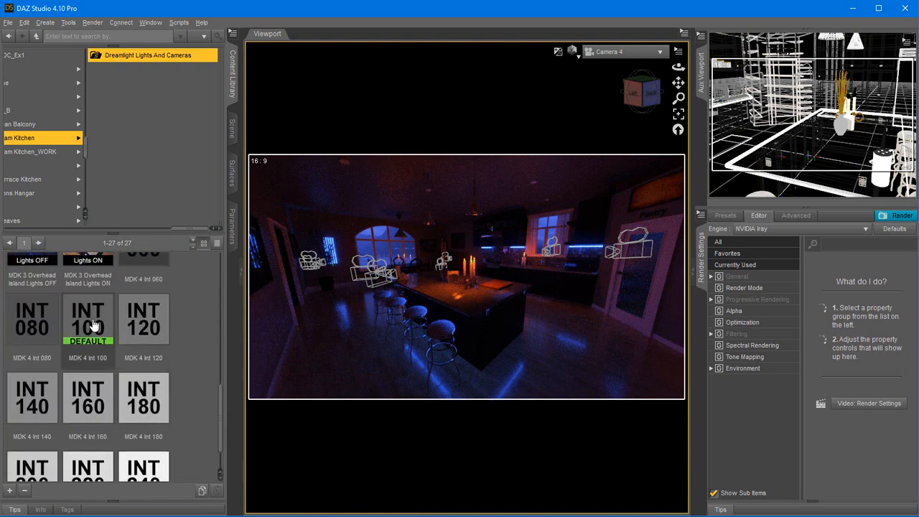
{"action": "mouse_move", "coordinate": [93, 325]}
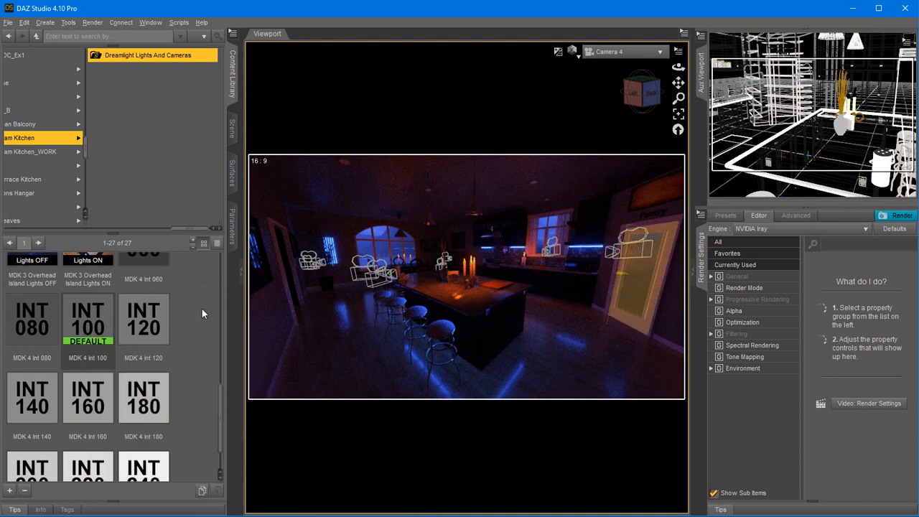
{"action": "left_click_drag", "start_coordinate": [221, 407], "coordinate": [221, 427]}
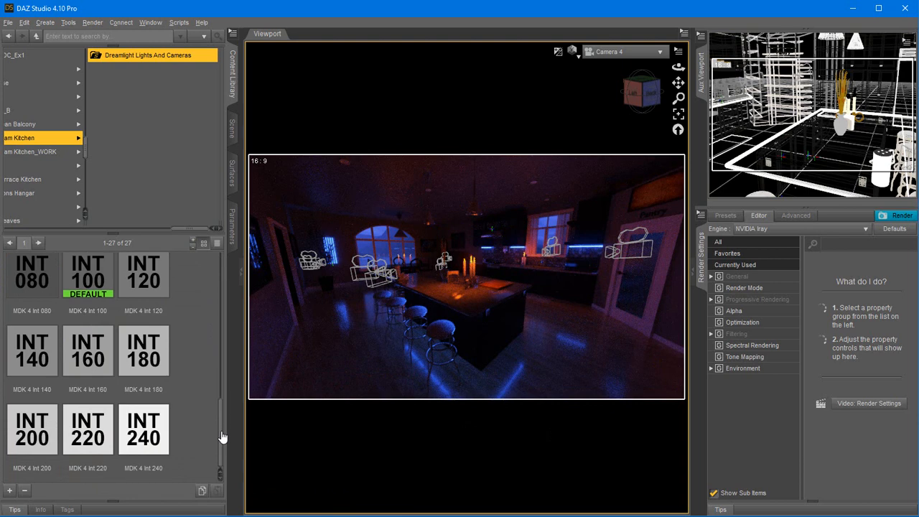
{"action": "double_click", "coordinate": [32, 429]}
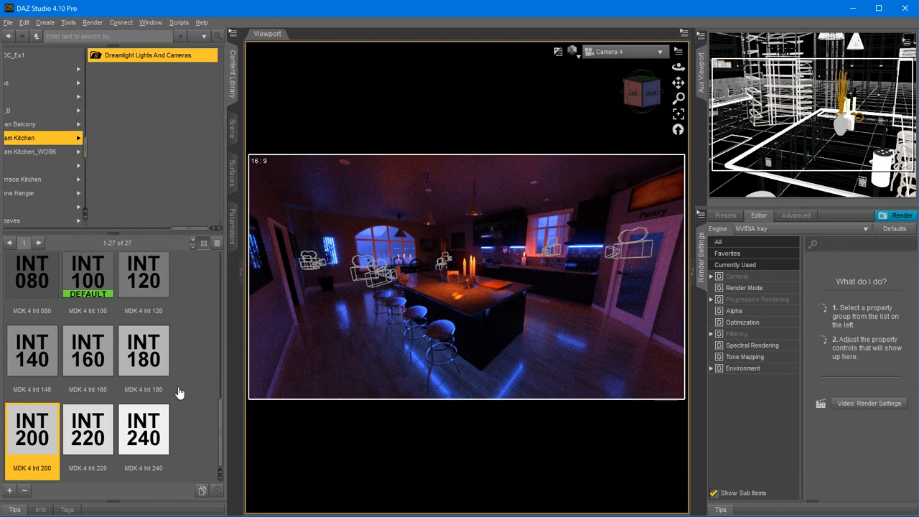
{"action": "double_click", "coordinate": [162, 435]}
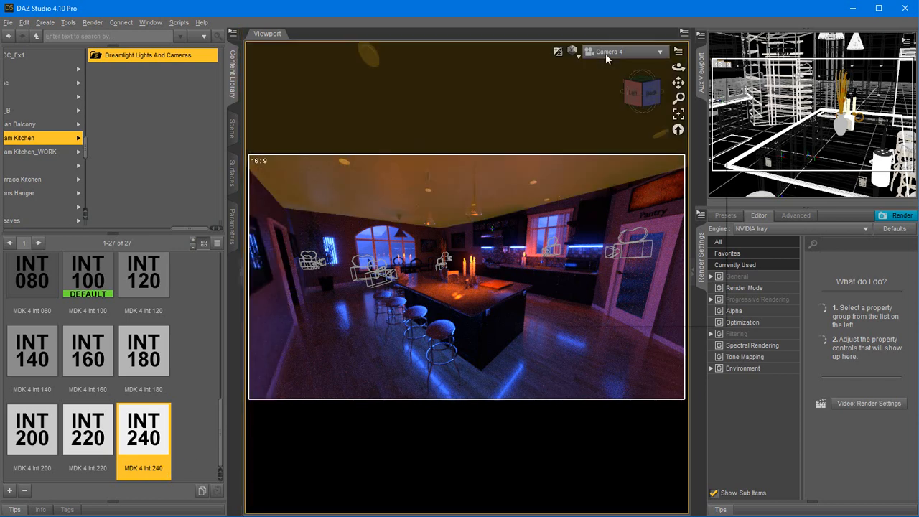
View the night scene through Camera 7 and inspect the Neon Lights and Main Lights in the Lights, Cams And FX group
{"action": "left_click", "coordinate": [605, 53]}
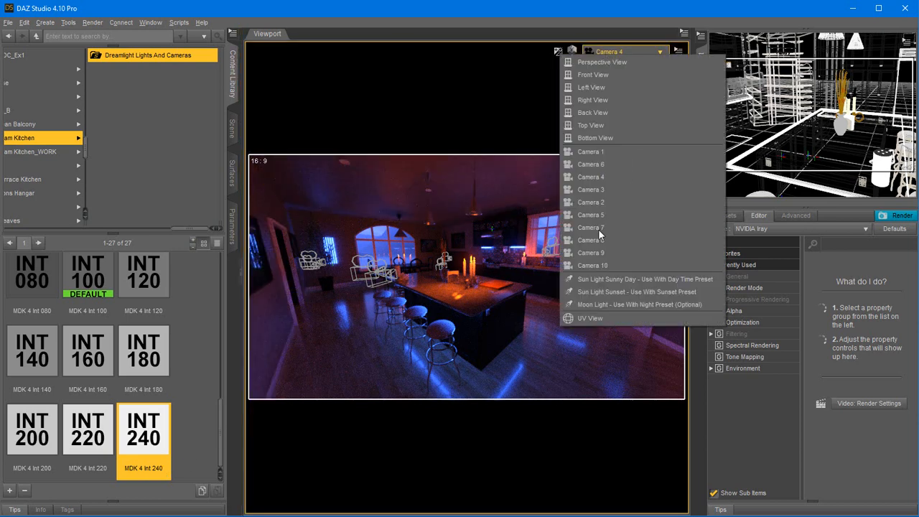
{"action": "left_click", "coordinate": [600, 228]}
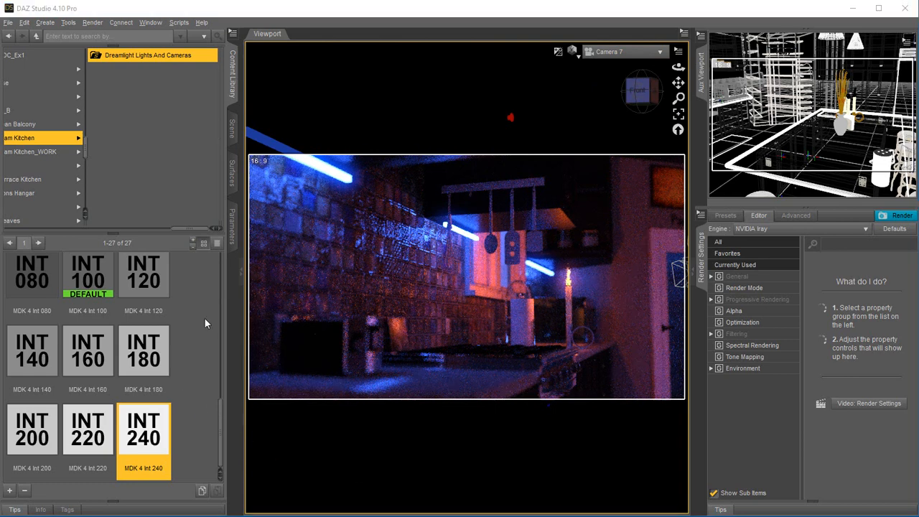
{"action": "left_click", "coordinate": [233, 129]}
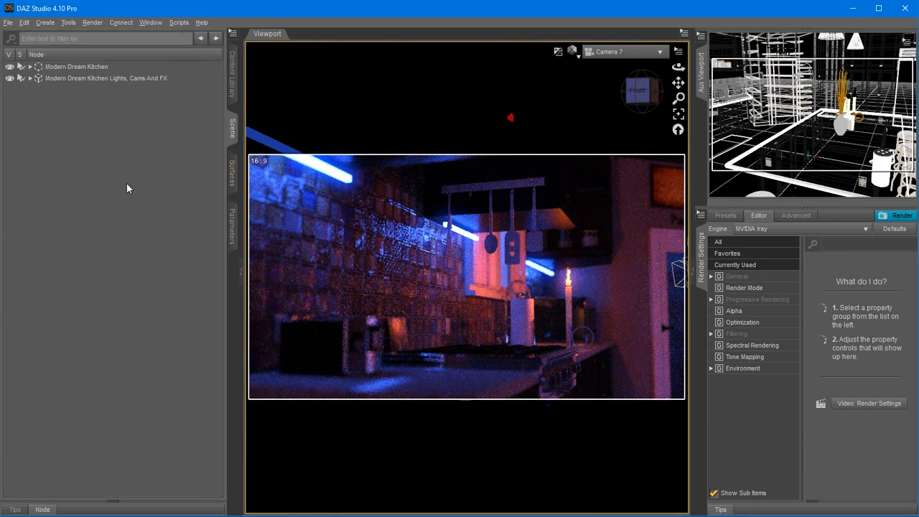
{"action": "left_click", "coordinate": [30, 78]}
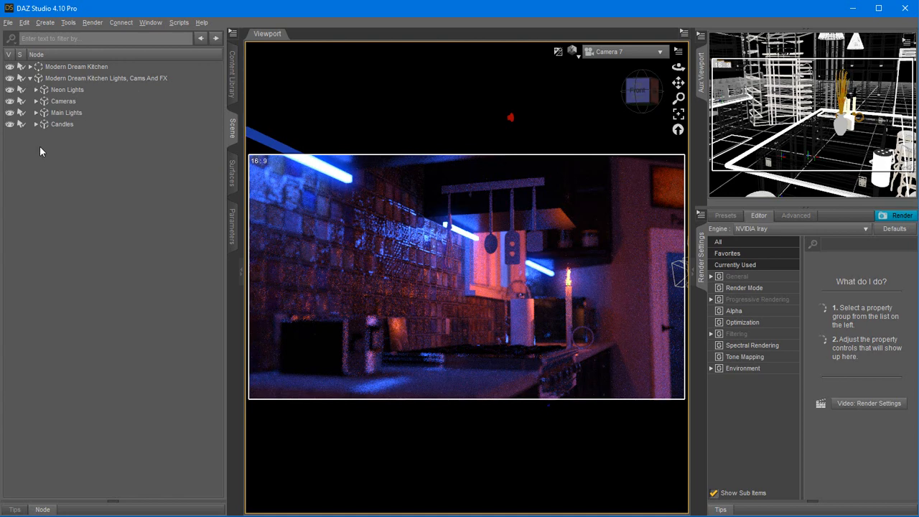
{"action": "left_click", "coordinate": [36, 90]}
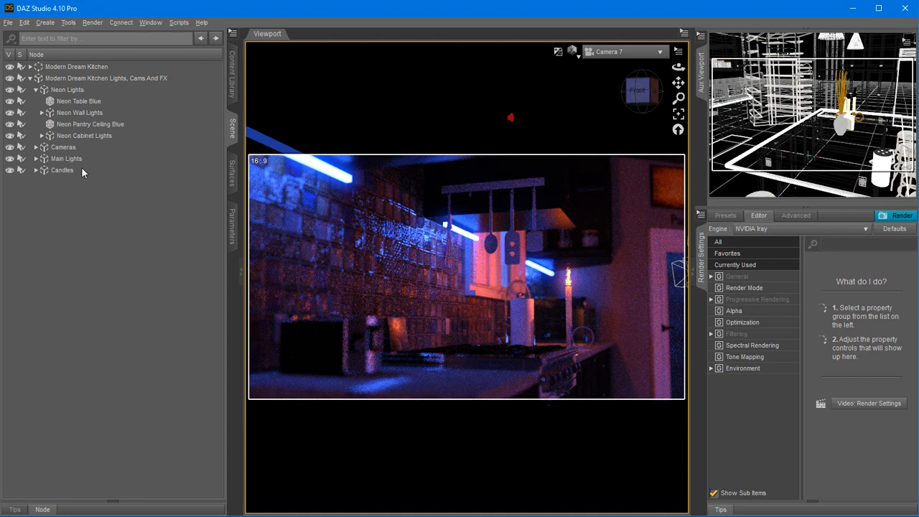
{"action": "left_click", "coordinate": [36, 159]}
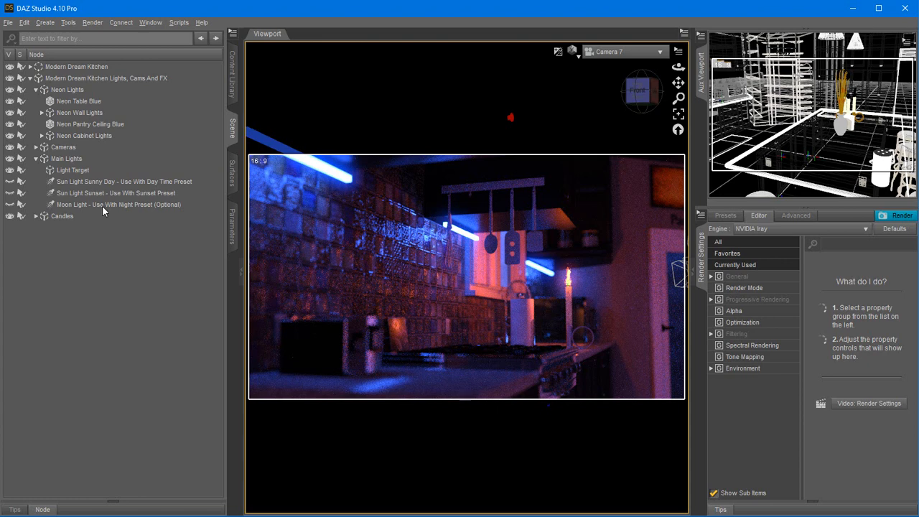
{"action": "left_click", "coordinate": [370, 204]}
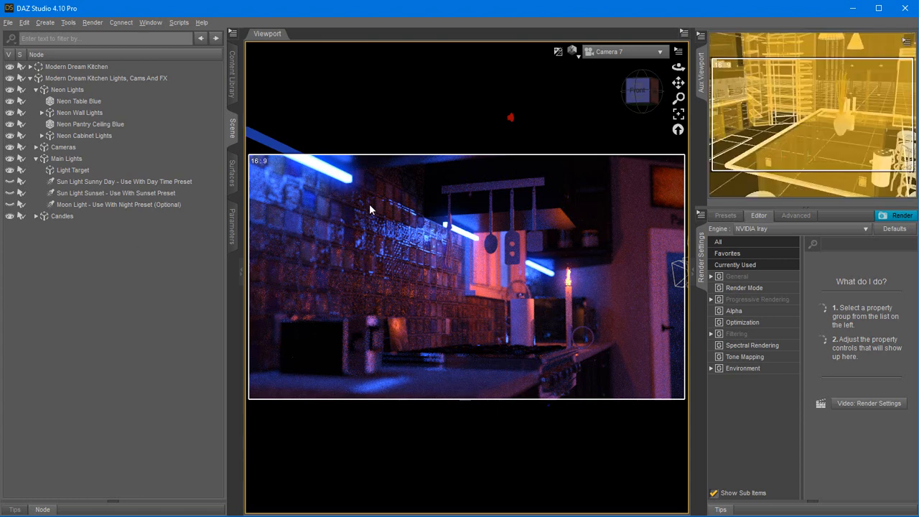
Return the main viewport to Camera 4
{"action": "left_click", "coordinate": [622, 53]}
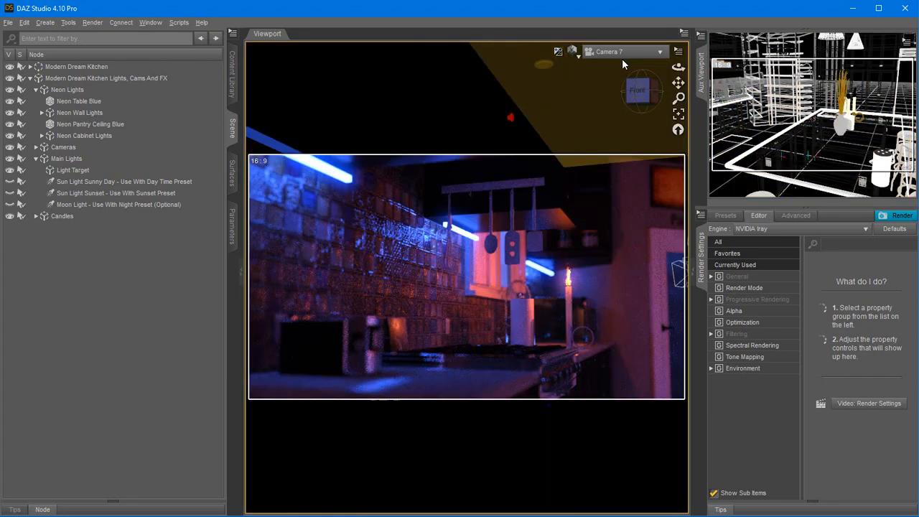
{"action": "right_click", "coordinate": [607, 199]}
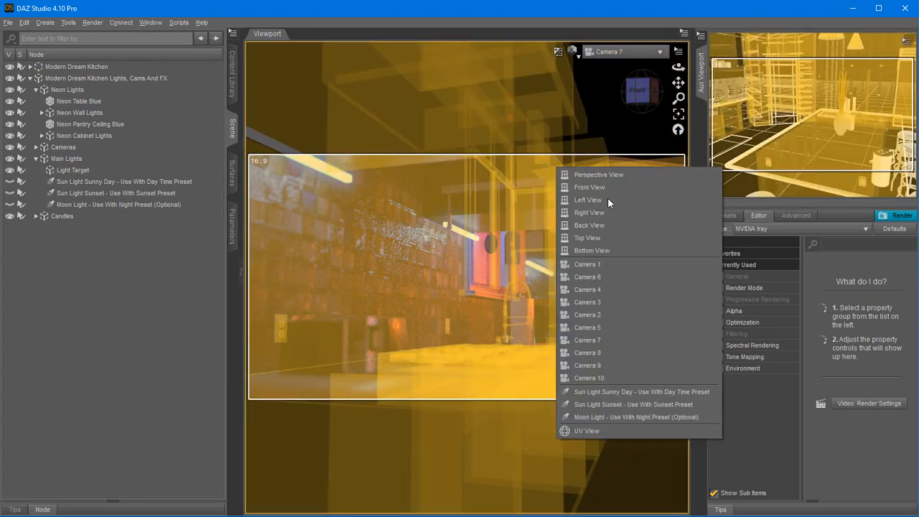
{"action": "left_click", "coordinate": [593, 292]}
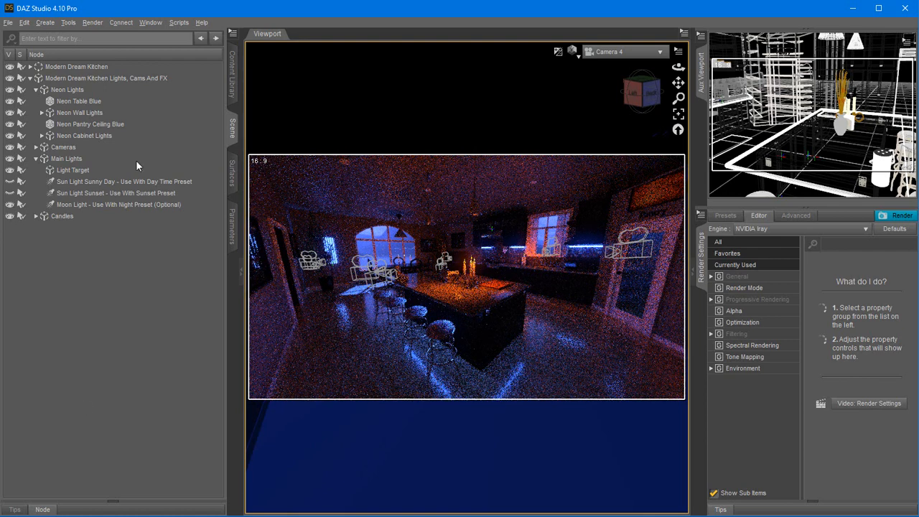
Delete the Modern Dream Kitchen and its Lights, Cams And FX group from the scene
{"action": "left_click", "coordinate": [233, 85]}
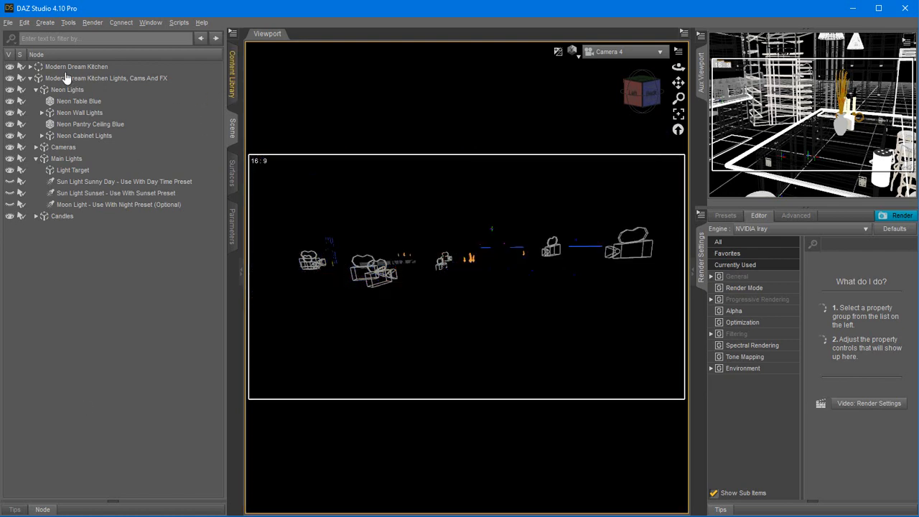
{"action": "left_click", "coordinate": [229, 123]}
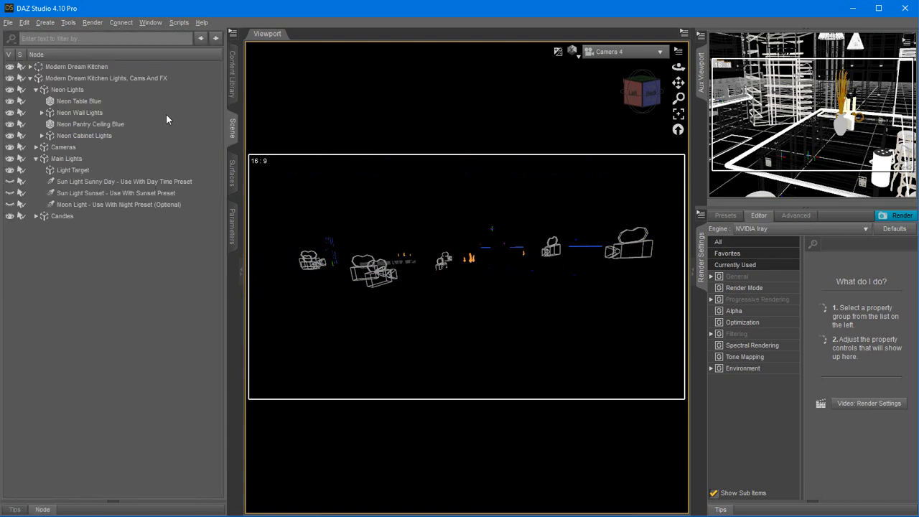
{"action": "left_click", "coordinate": [50, 67]}
{"action": "left_click", "coordinate": [51, 79], "text": "shift"}
{"action": "right_click", "coordinate": [51, 79]}
{"action": "left_click", "coordinate": [100, 95]}
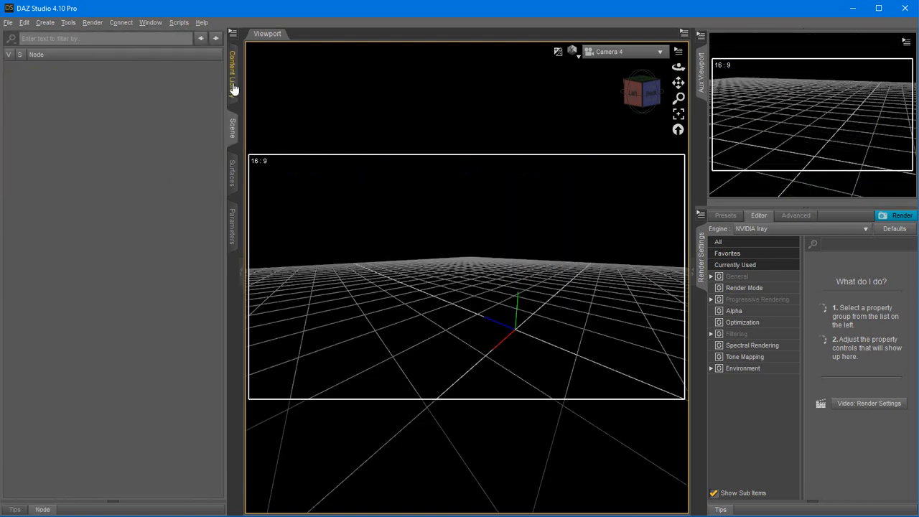
Load the light scene MDK 1 Night Scene 2 - Candles Moon Lights Out
{"action": "left_click", "coordinate": [233, 87]}
{"action": "left_click_drag", "start_coordinate": [222, 421], "coordinate": [230, 278]}
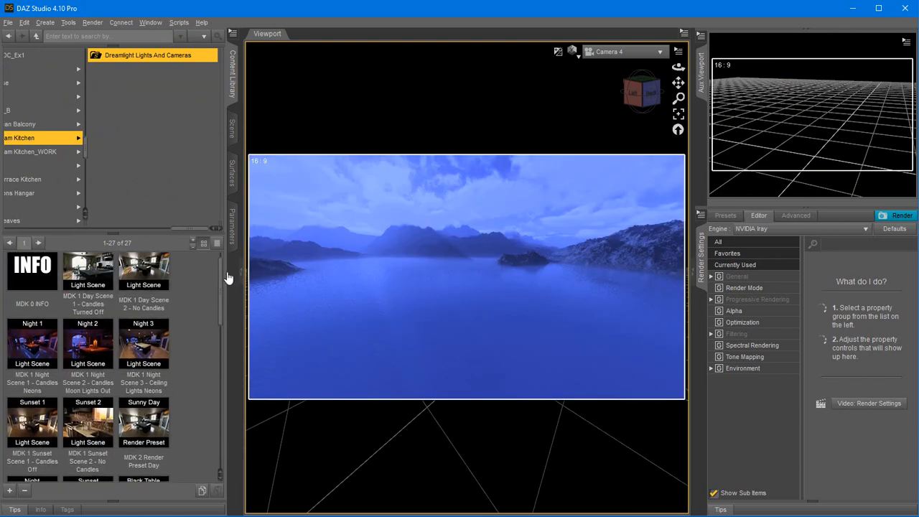
{"action": "double_click", "coordinate": [94, 348]}
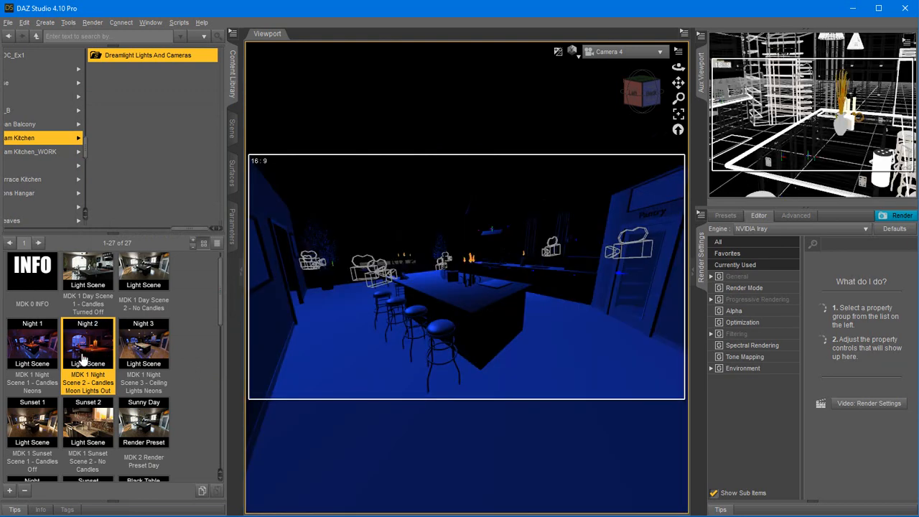
Brighten the candlelit night scene with the MDK 4 Int 200 intensity preset
{"action": "mouse_move", "coordinate": [83, 359]}
{"action": "left_click_drag", "start_coordinate": [221, 306], "coordinate": [219, 450]}
{"action": "left_click", "coordinate": [32, 434]}
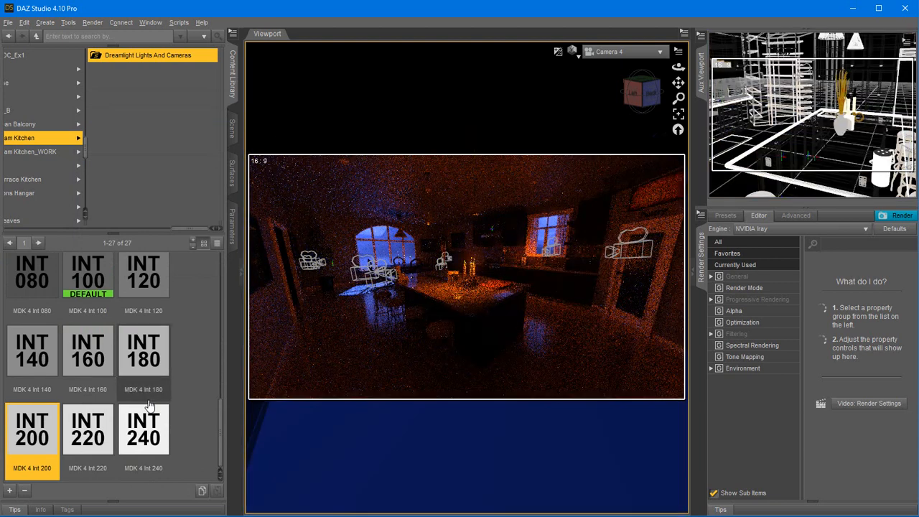
{"action": "mouse_move", "coordinate": [149, 407]}
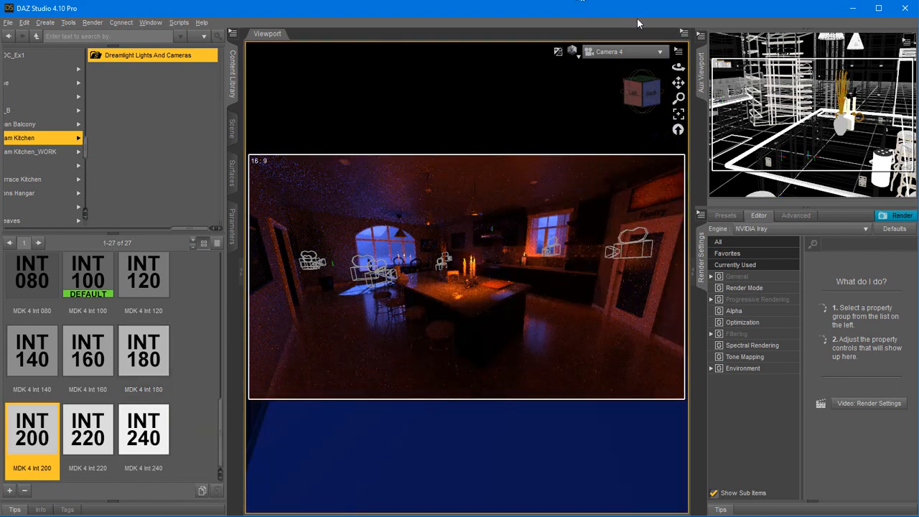
Preview the candlelit night scene through Camera 5, followed by Camera 7
{"action": "left_click", "coordinate": [630, 55]}
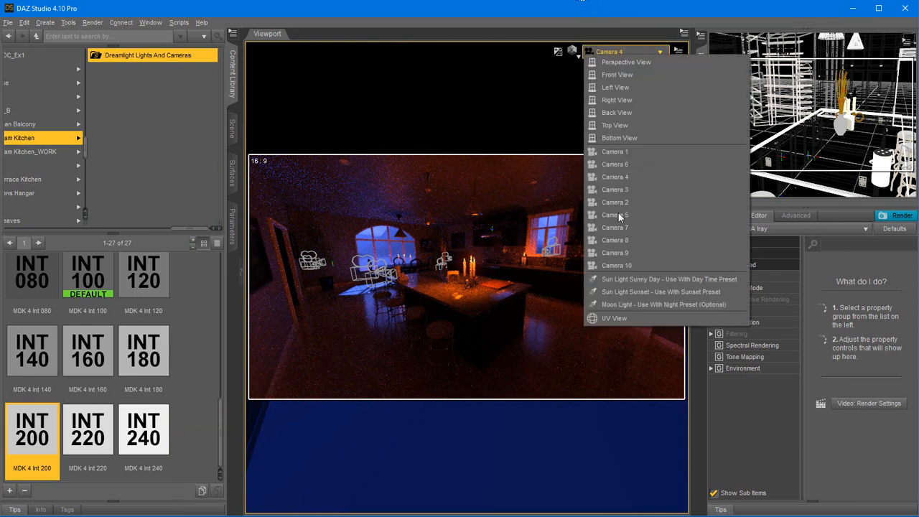
{"action": "left_click", "coordinate": [616, 216]}
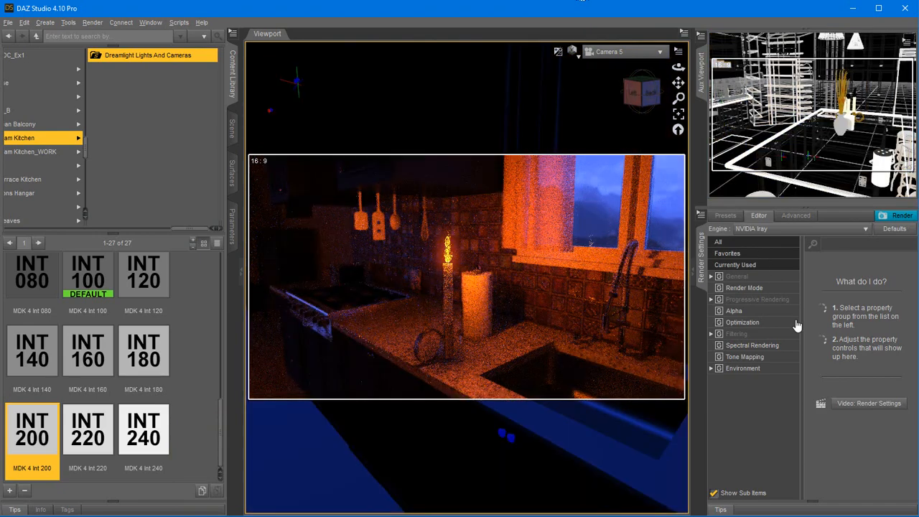
{"action": "left_click", "coordinate": [760, 214]}
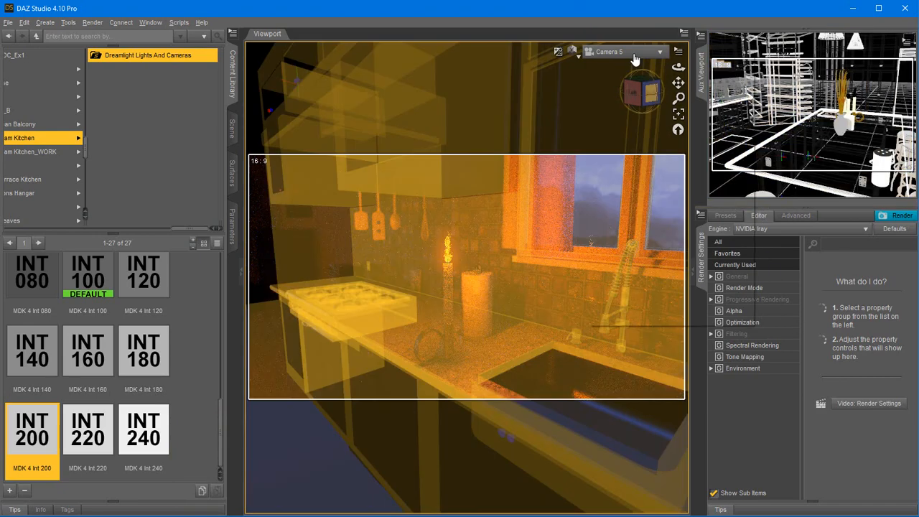
{"action": "left_click", "coordinate": [635, 56]}
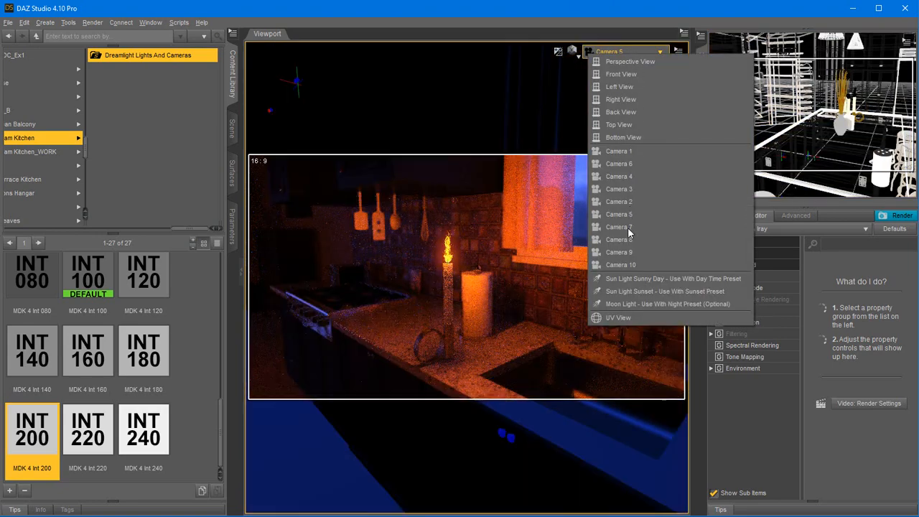
{"action": "left_click", "coordinate": [628, 227]}
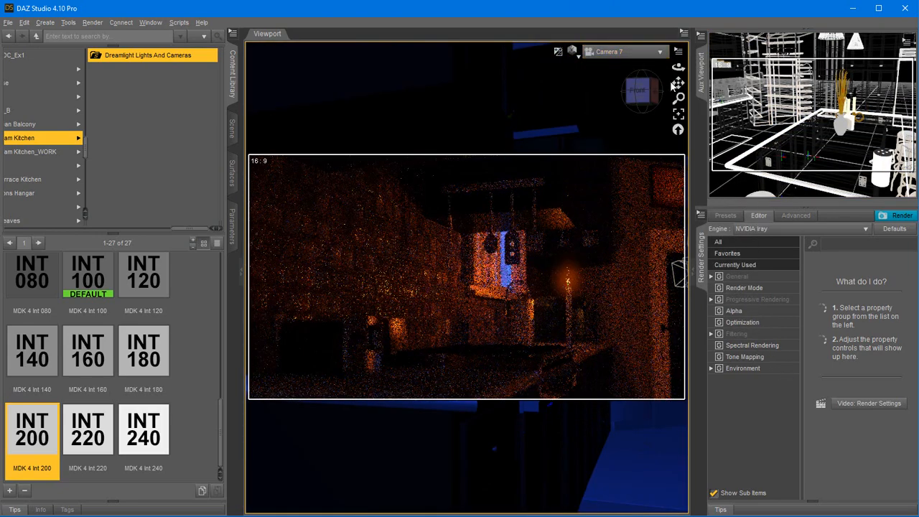
Check the candlelit scene through Camera 6 and Camera 4, ending on Camera 3
{"action": "left_click", "coordinate": [637, 52]}
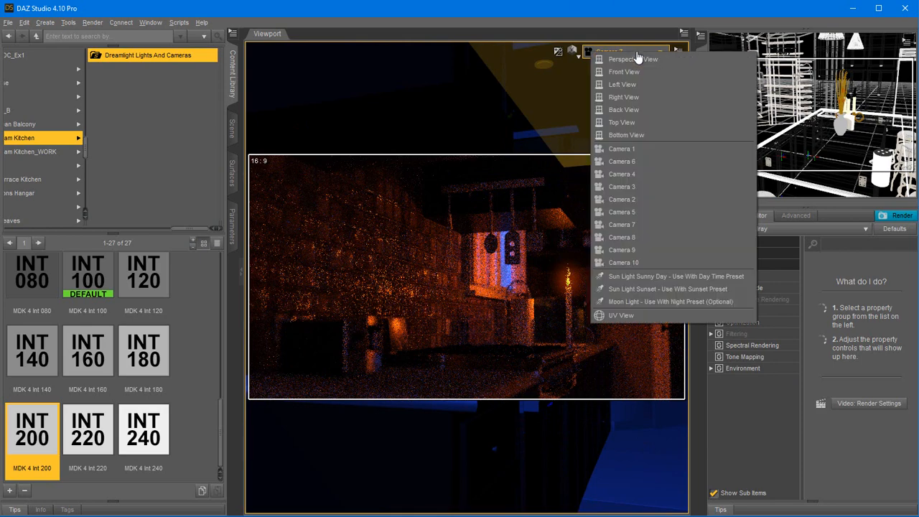
{"action": "left_click", "coordinate": [625, 162]}
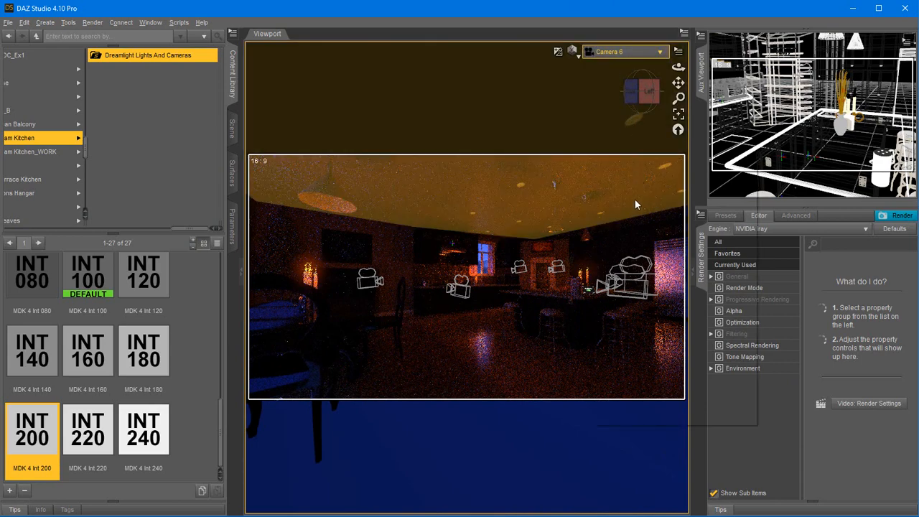
{"action": "left_click", "coordinate": [630, 276]}
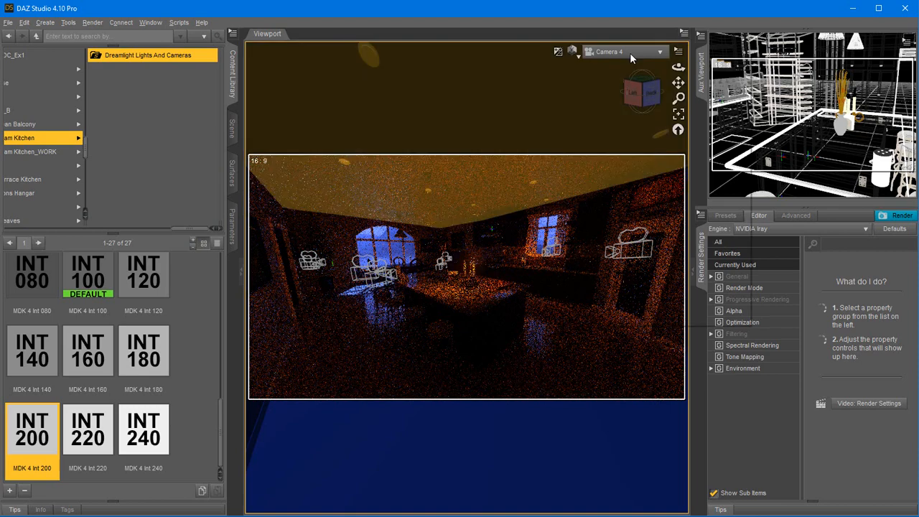
{"action": "left_click", "coordinate": [630, 53]}
{"action": "left_click", "coordinate": [627, 188]}
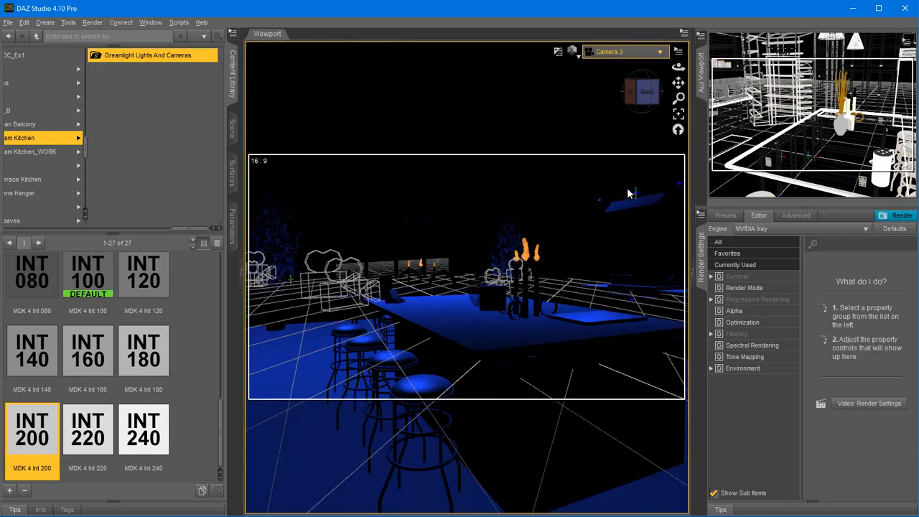
Expand the kitchen table candles in the scene hierarchy down to the individual flames of Candle-Holder-with-Candle Table A 1
{"action": "left_click", "coordinate": [231, 130]}
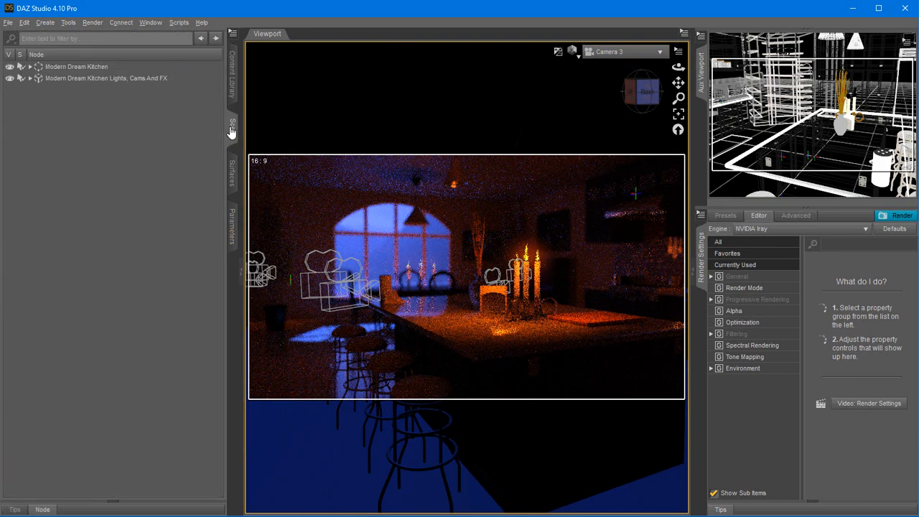
{"action": "left_click", "coordinate": [29, 78]}
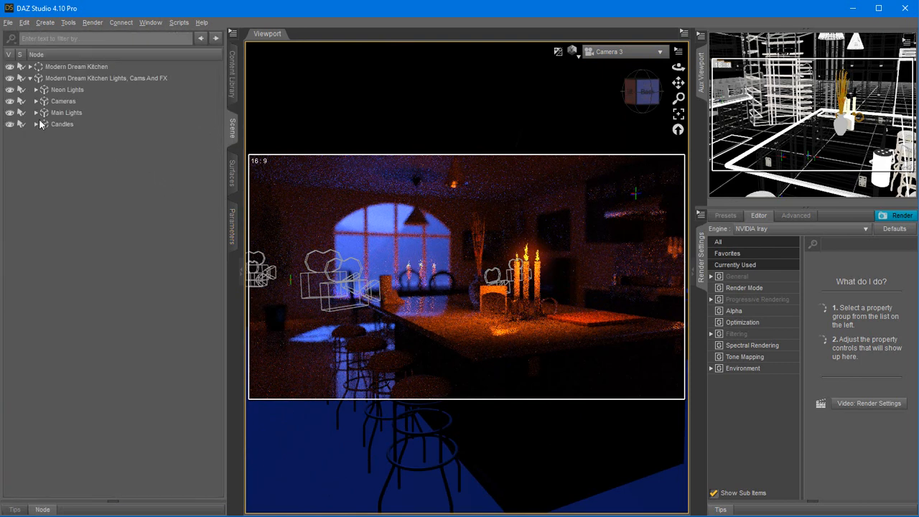
{"action": "left_click", "coordinate": [36, 125]}
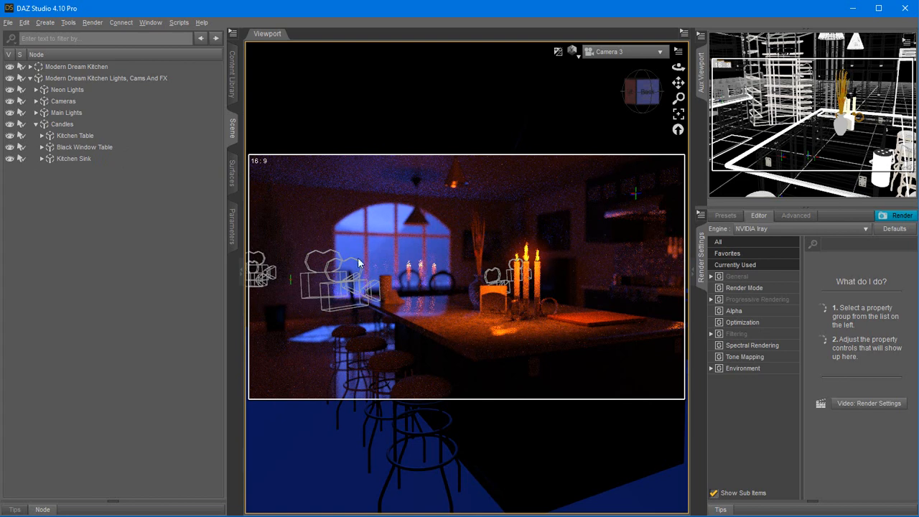
{"action": "left_click", "coordinate": [42, 136]}
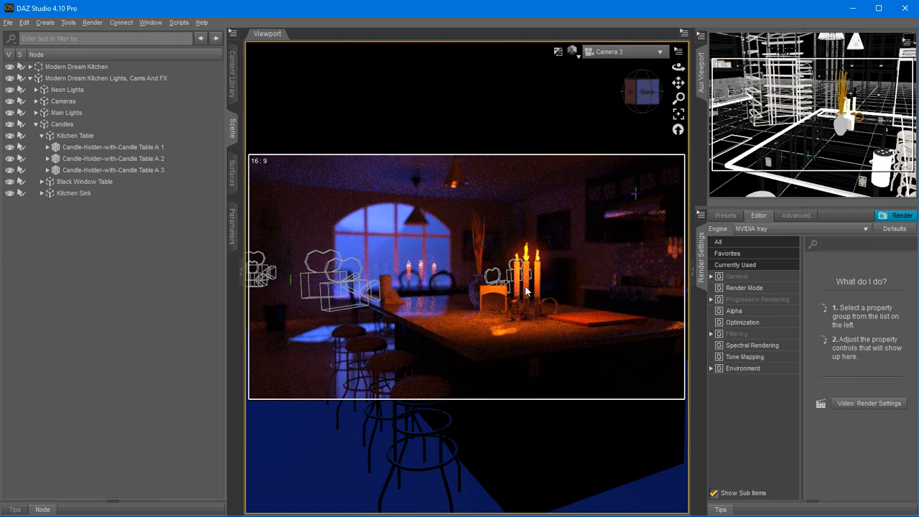
{"action": "left_click", "coordinate": [47, 147]}
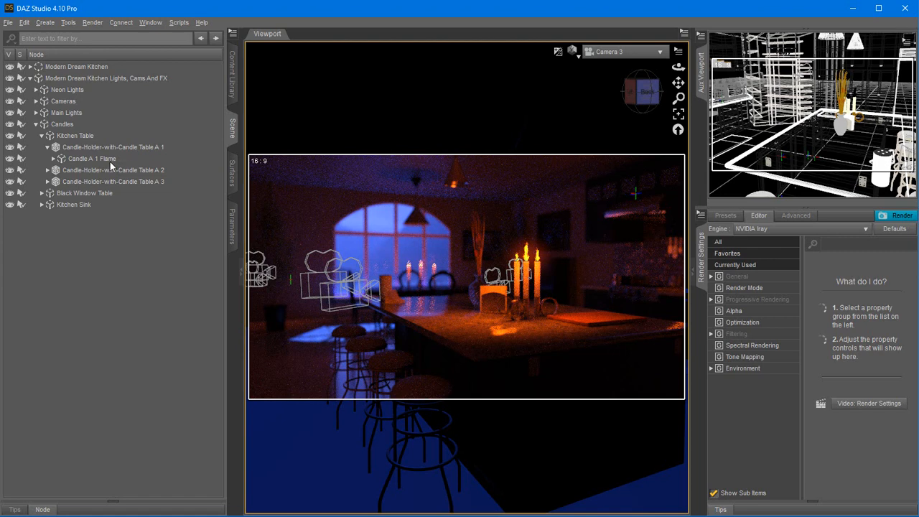
{"action": "left_click", "coordinate": [53, 159]}
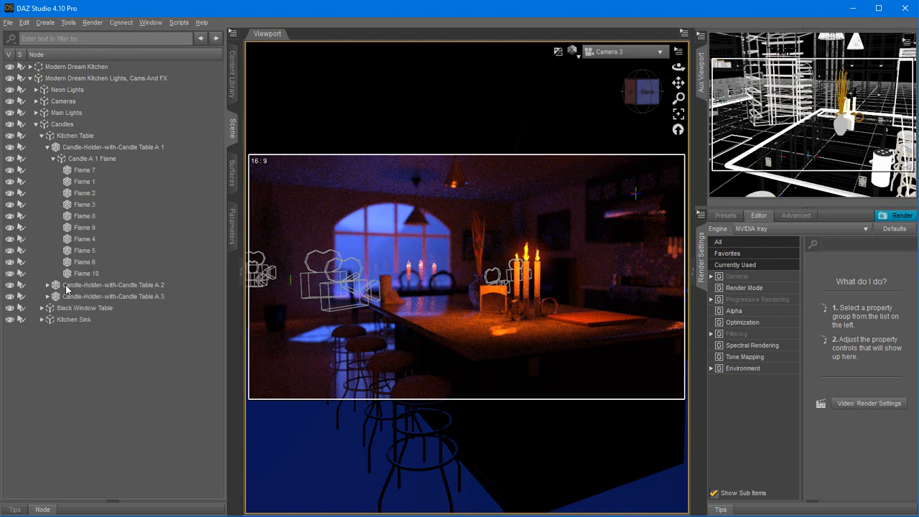
Set the Y Scale of Flame 1 in Candle A 1 Flame to 116.3%
{"action": "left_click", "coordinate": [82, 182]}
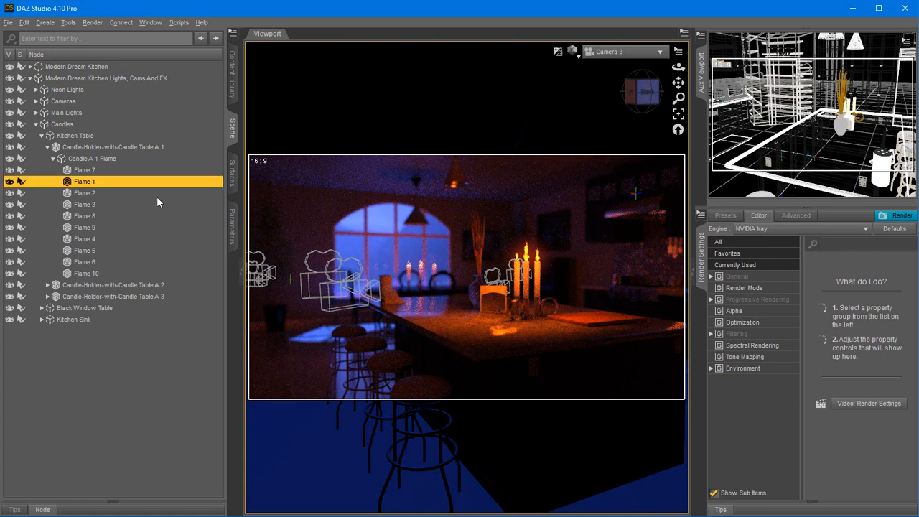
{"action": "left_click", "coordinate": [232, 227]}
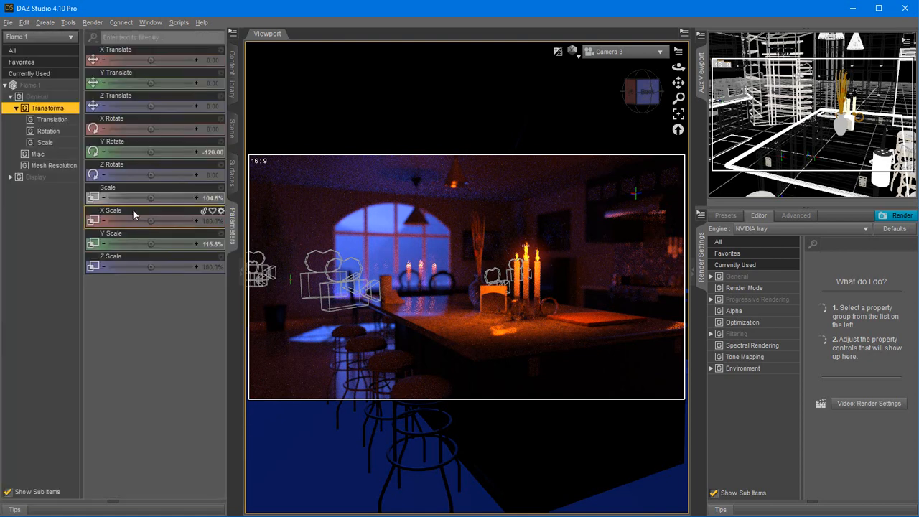
{"action": "mouse_move", "coordinate": [151, 244]}
{"action": "left_mouse_down"}
{"action": "mouse_move", "coordinate": [130, 245]}
{"action": "mouse_move", "coordinate": [138, 245]}
{"action": "left_mouse_up"}
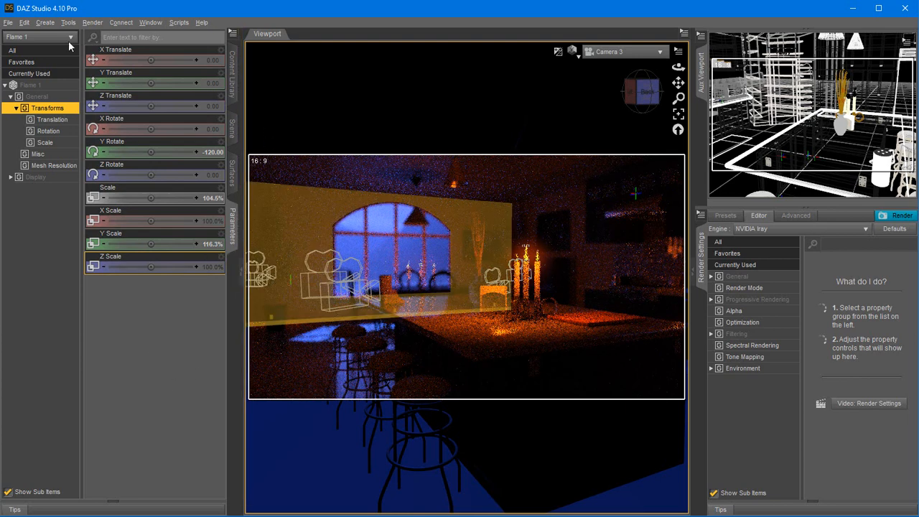
Undo the last Y Scale change of Flame 1
{"action": "left_click", "coordinate": [23, 23]}
{"action": "left_click", "coordinate": [27, 39]}
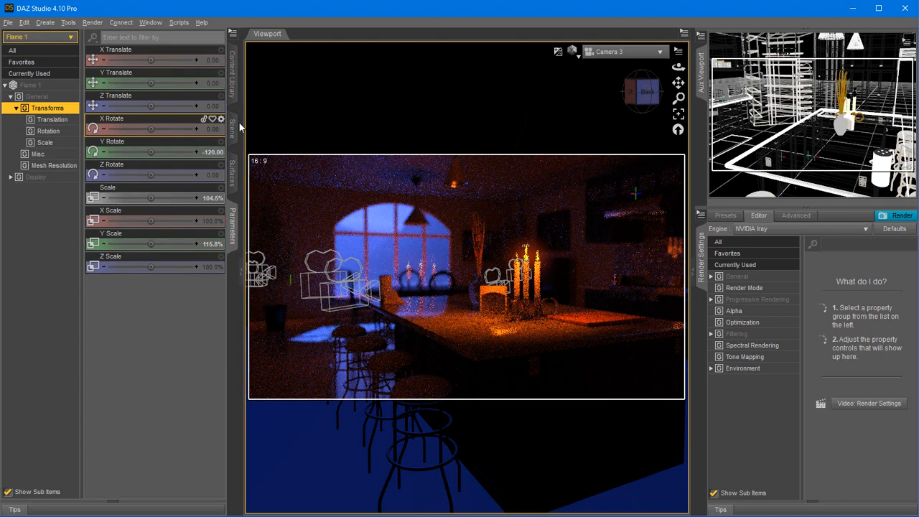
Hide all ten flames of Candle A 1 Flame in the scene hierarchy, including Flame 1 and Flame 10
{"action": "left_click", "coordinate": [233, 128]}
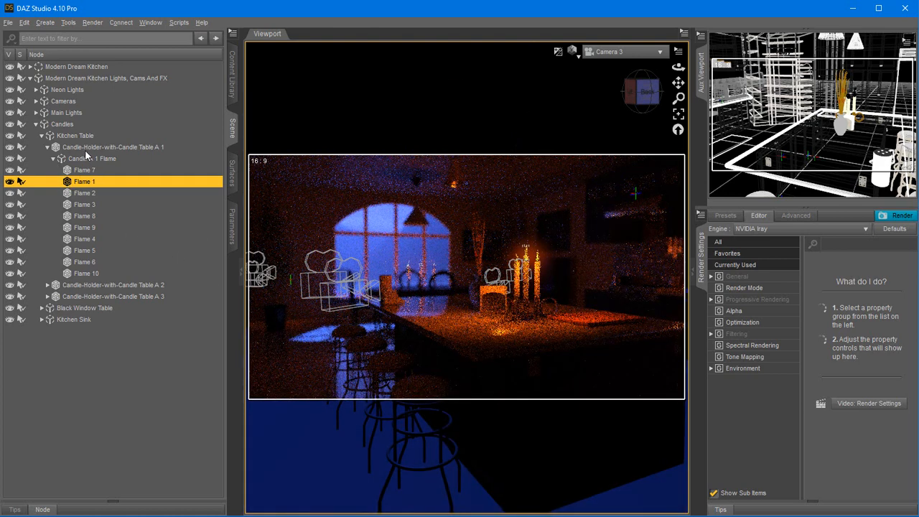
{"action": "left_click", "coordinate": [9, 171]}
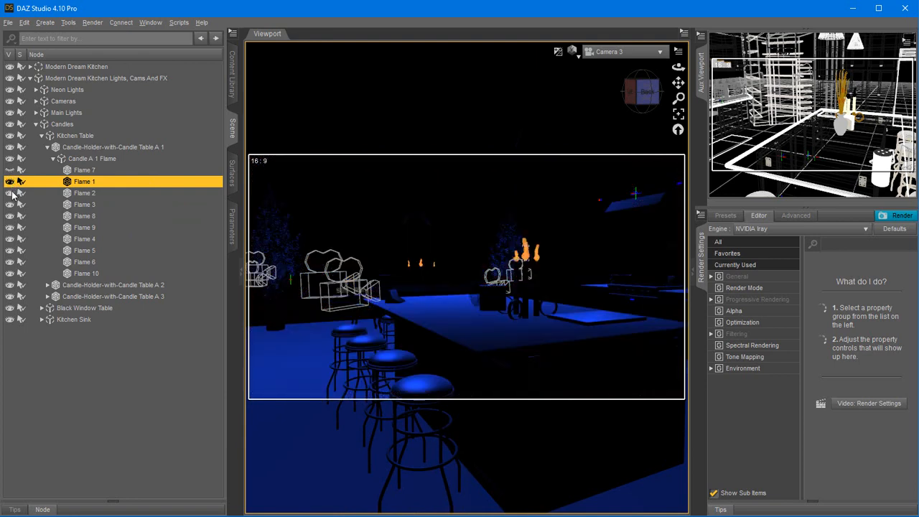
{"action": "left_click", "coordinate": [9, 215]}
{"action": "left_click", "coordinate": [9, 239]}
{"action": "left_click", "coordinate": [9, 250]}
{"action": "left_click", "coordinate": [10, 262]}
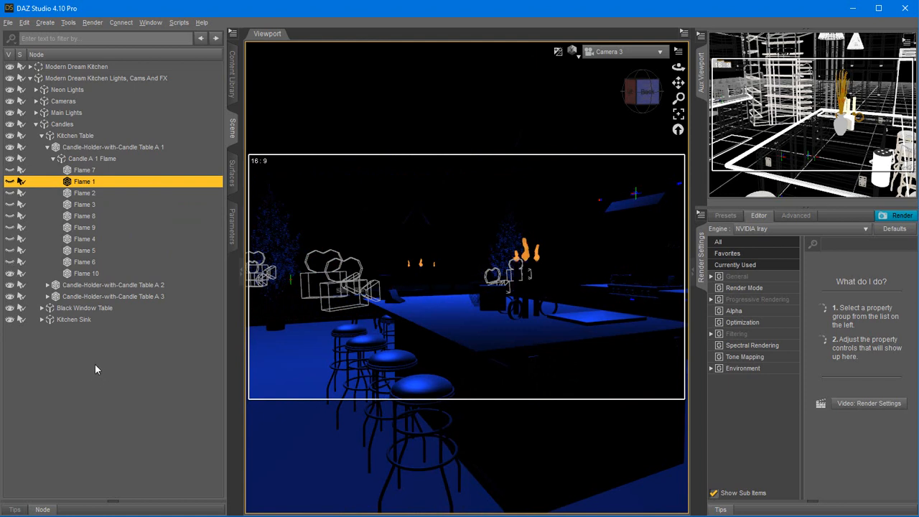
{"action": "left_click", "coordinate": [9, 273]}
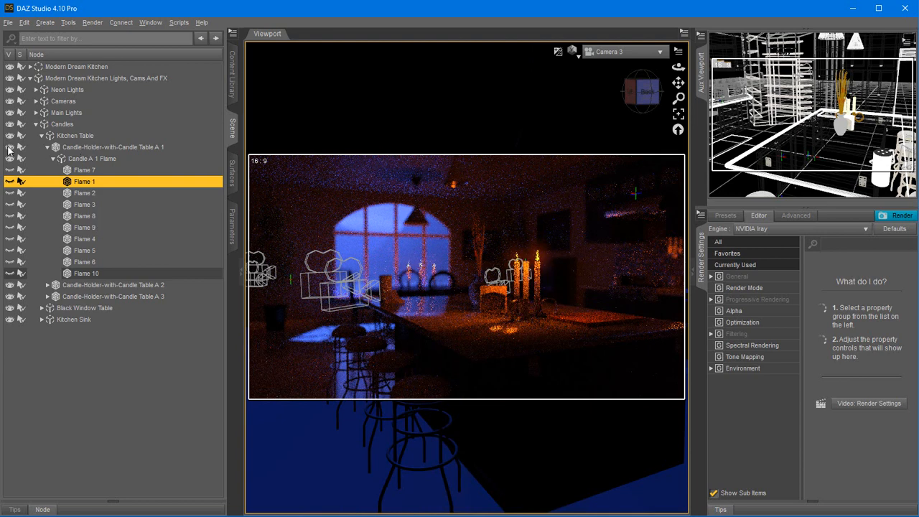
{"action": "left_click_drag", "start_coordinate": [31, 395], "coordinate": [50, 429]}
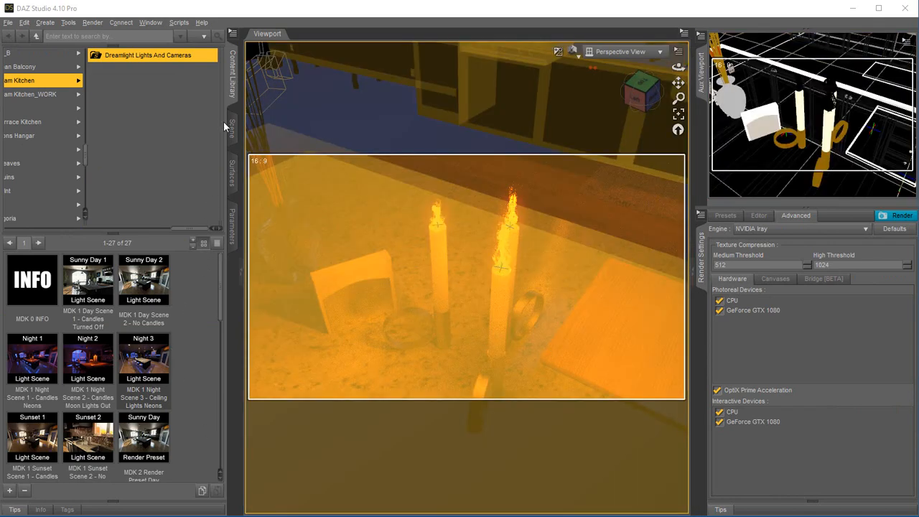
Expand the lights group's Candles down to the Kitchen Table holders and select Candle-Holder-with-Candle Table A 1
{"action": "left_click", "coordinate": [231, 128]}
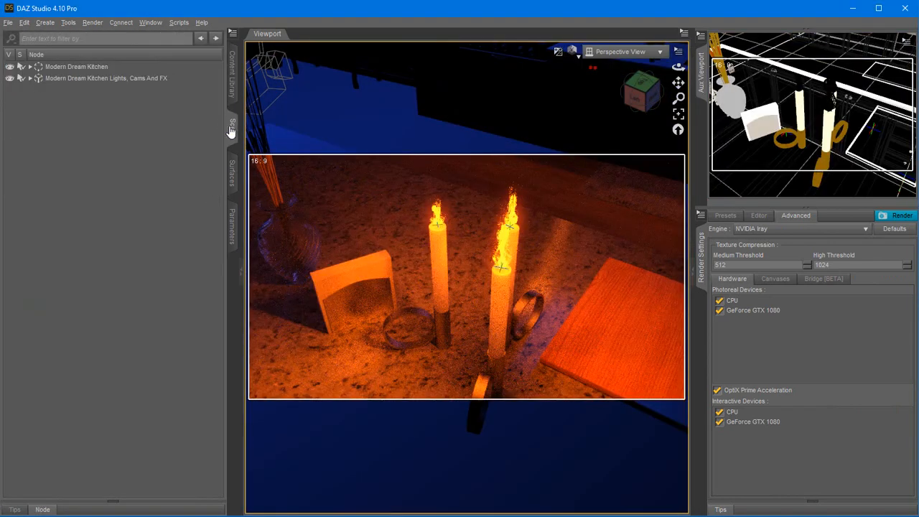
{"action": "left_click", "coordinate": [30, 78]}
{"action": "left_click", "coordinate": [35, 124]}
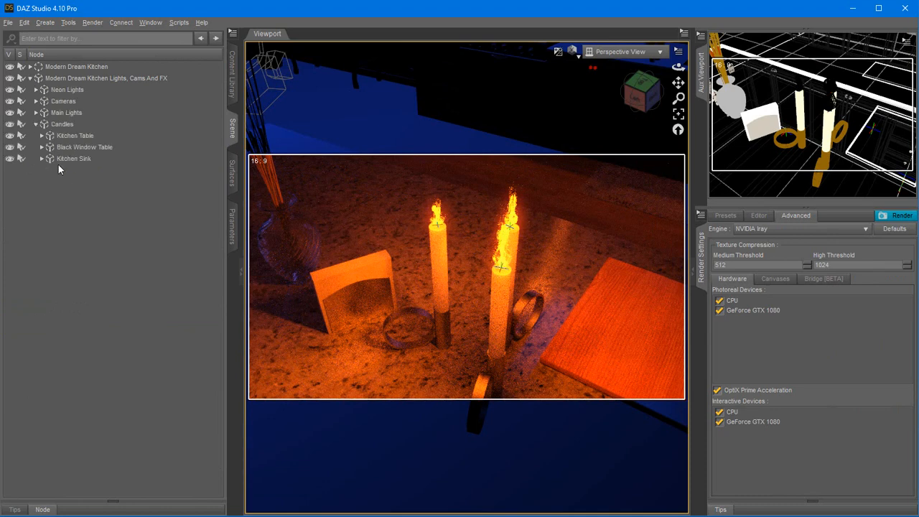
{"action": "left_click", "coordinate": [64, 138]}
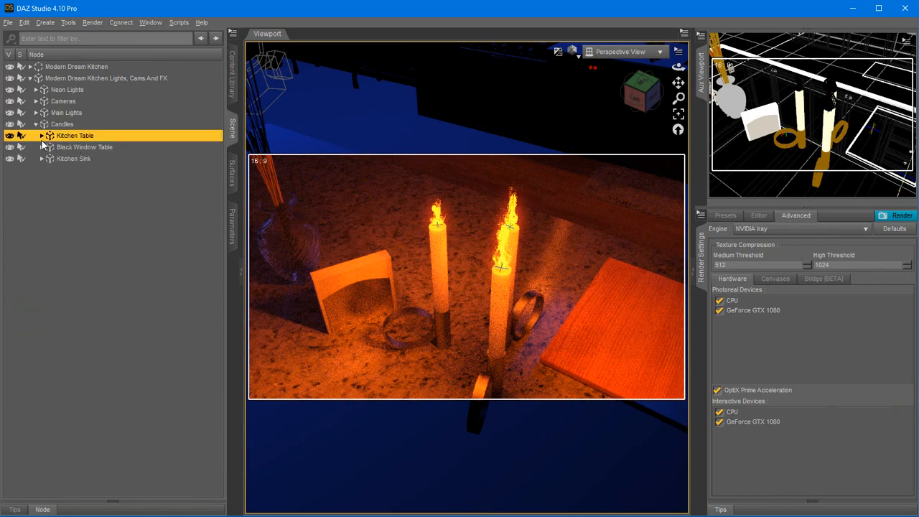
{"action": "left_click", "coordinate": [41, 135]}
{"action": "left_click", "coordinate": [84, 148]}
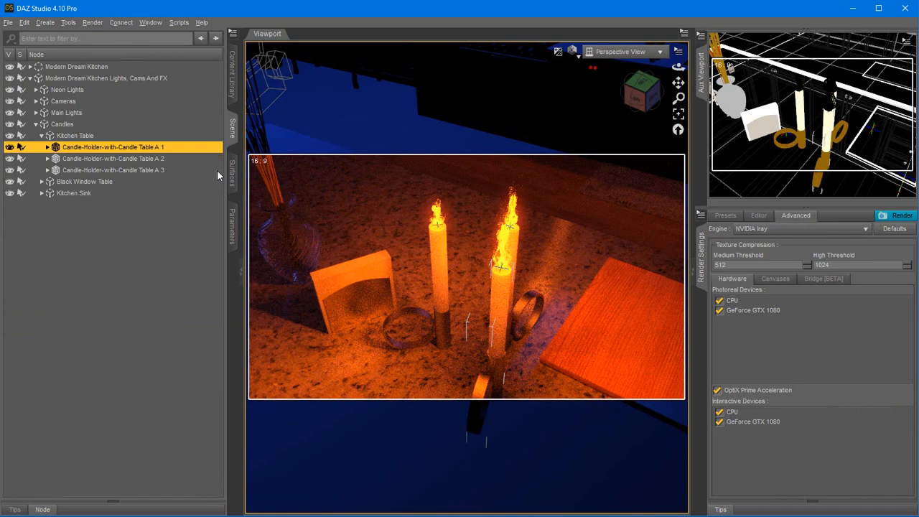
Move Candle-Holder-with-Candle Table A 1 along the table to a Z Translate of 149.24
{"action": "left_click", "coordinate": [233, 219]}
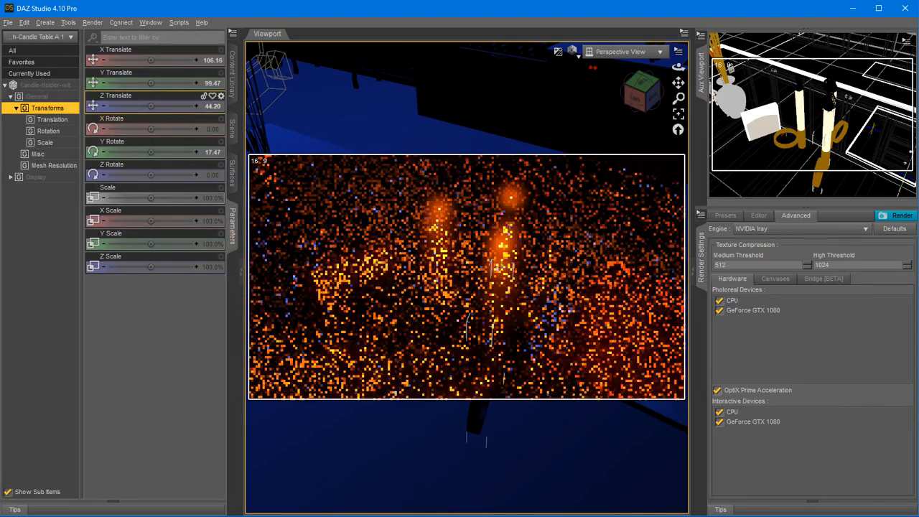
{"action": "left_click_drag", "start_coordinate": [151, 106], "coordinate": [132, 106]}
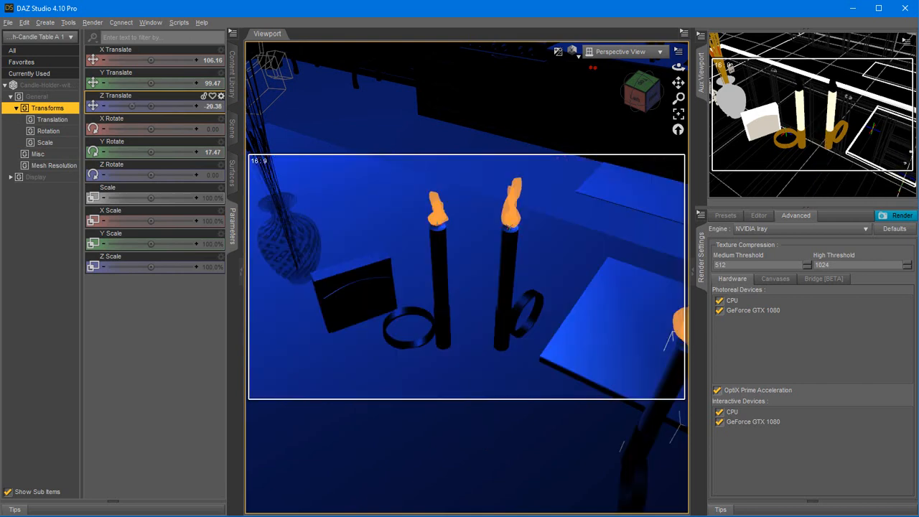
{"action": "left_click_drag", "start_coordinate": [131, 106], "coordinate": [170, 107]}
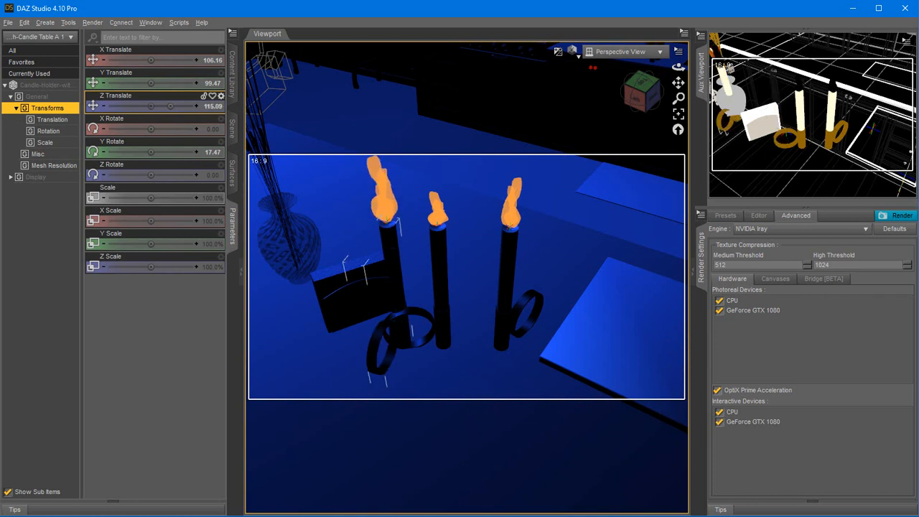
{"action": "left_click_drag", "start_coordinate": [170, 106], "coordinate": [173, 107]}
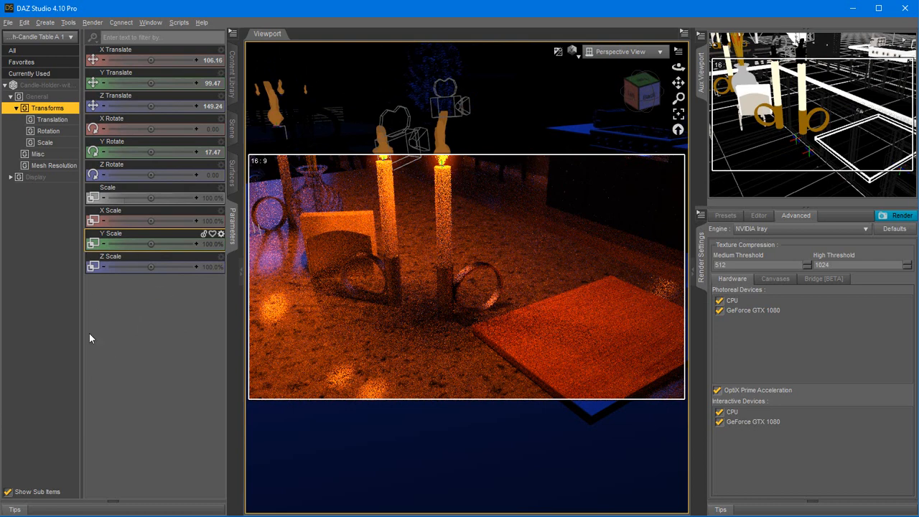
View the sunny day kitchen scene through Camera 4
{"action": "left_click", "coordinate": [229, 132]}
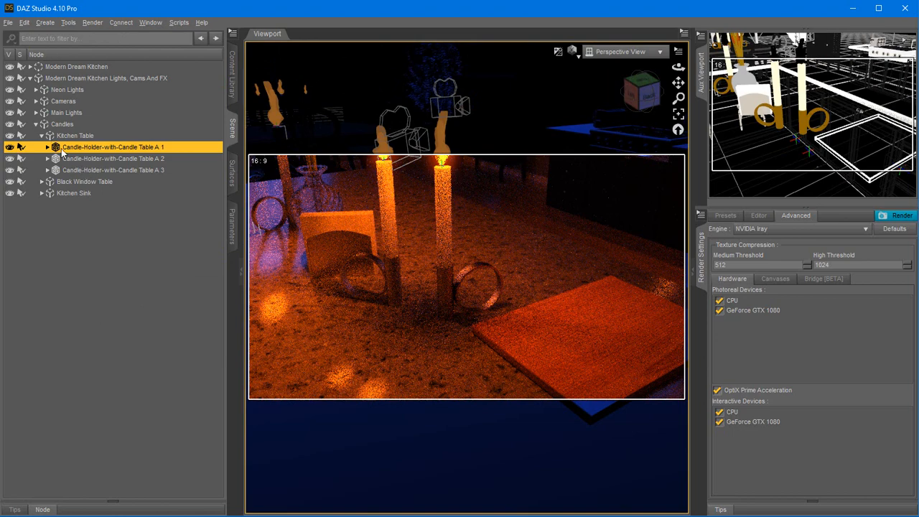
{"action": "left_click", "coordinate": [54, 91]}
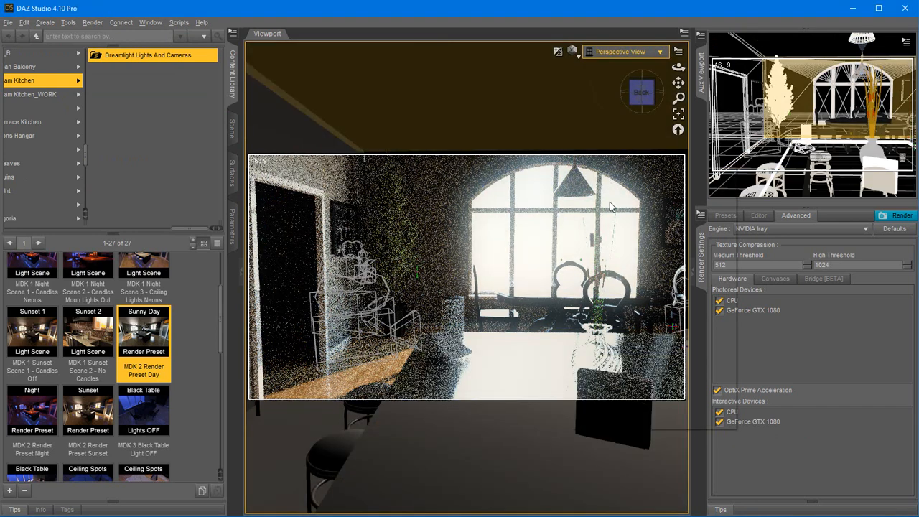
{"action": "left_click", "coordinate": [608, 279]}
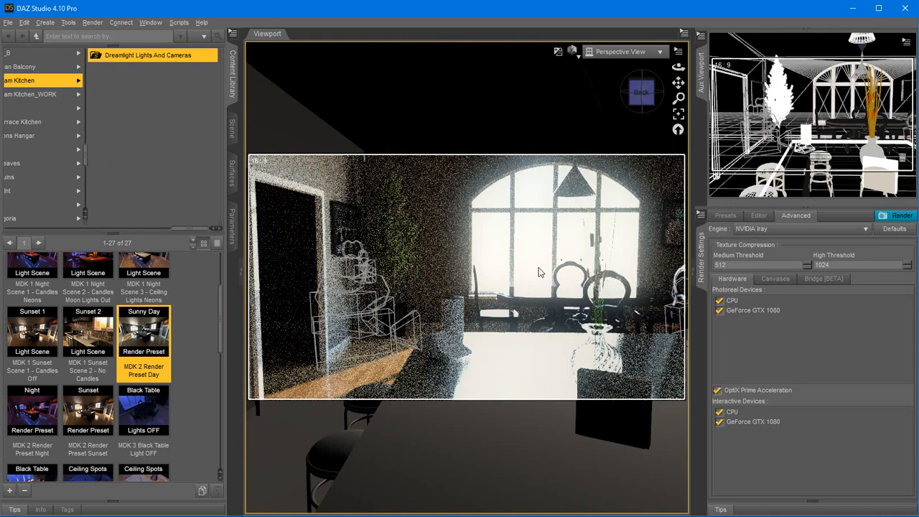
Expand the Modern Dream Kitchen Lights, Cams And FX group and delete Node Instance 3 from the scene
{"action": "left_click", "coordinate": [230, 130]}
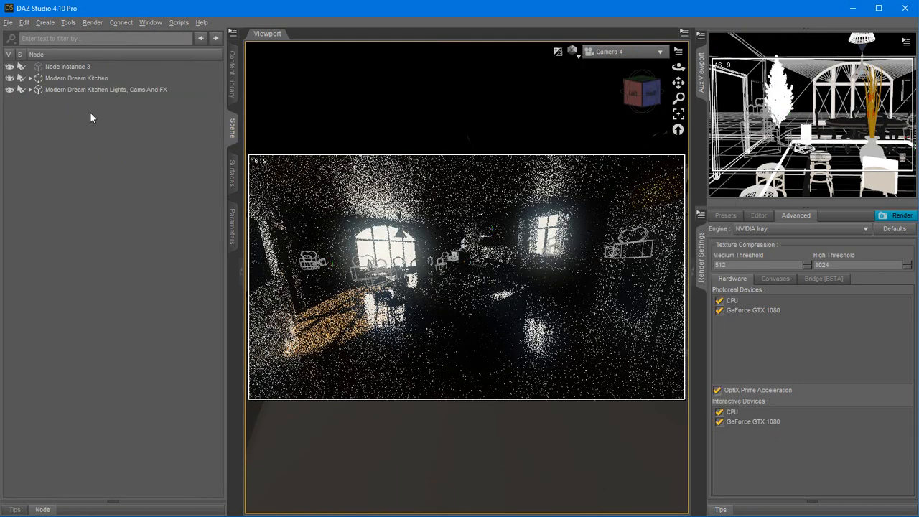
{"action": "left_click", "coordinate": [61, 91]}
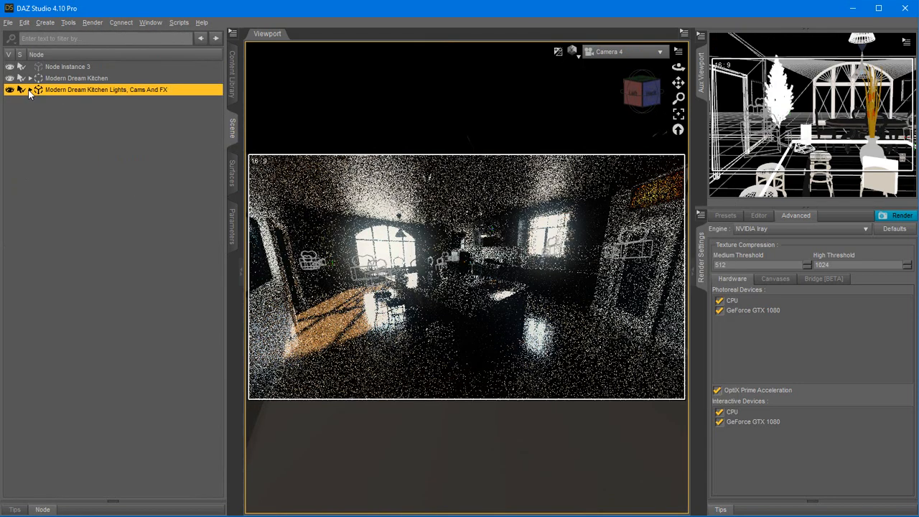
{"action": "left_click", "coordinate": [30, 90]}
{"action": "left_click", "coordinate": [60, 67]}
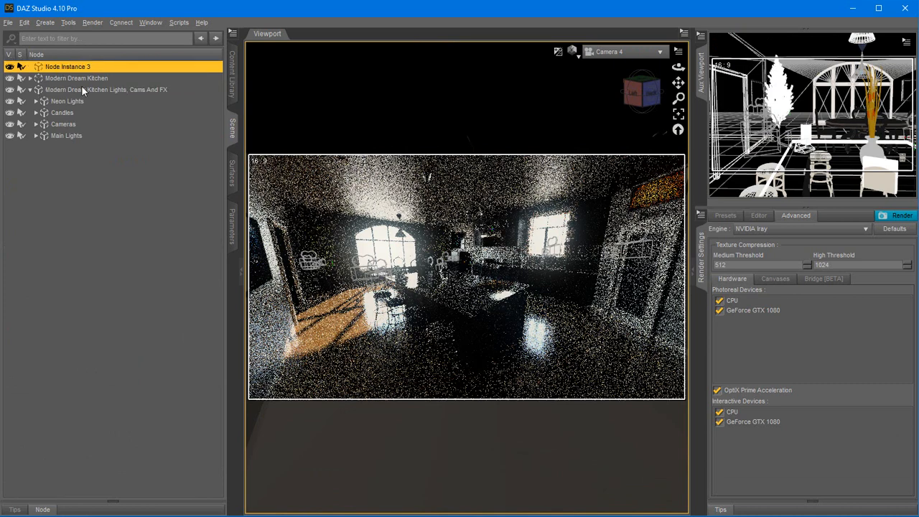
{"action": "right_click", "coordinate": [83, 90]}
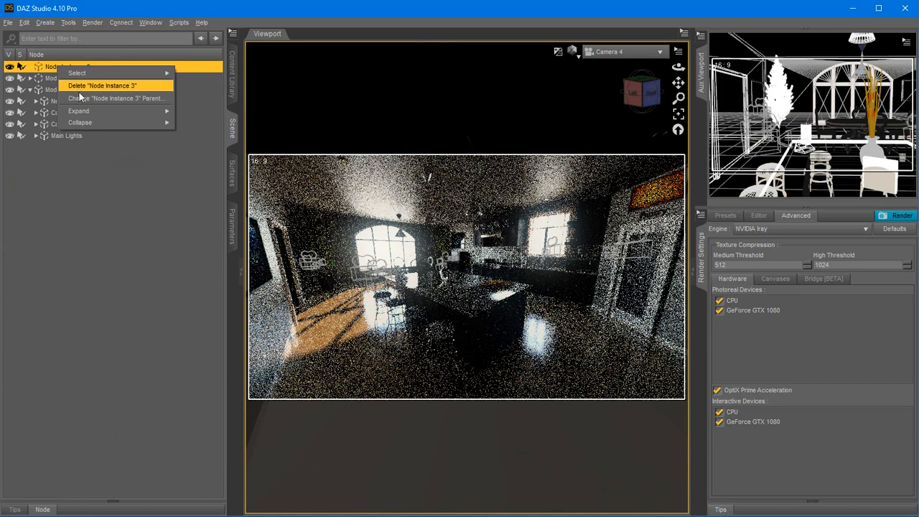
{"action": "left_click", "coordinate": [100, 85]}
Select Sun Light Sunny Day under Main Lights and set its Y Translate to 1400
{"action": "left_click", "coordinate": [36, 124]}
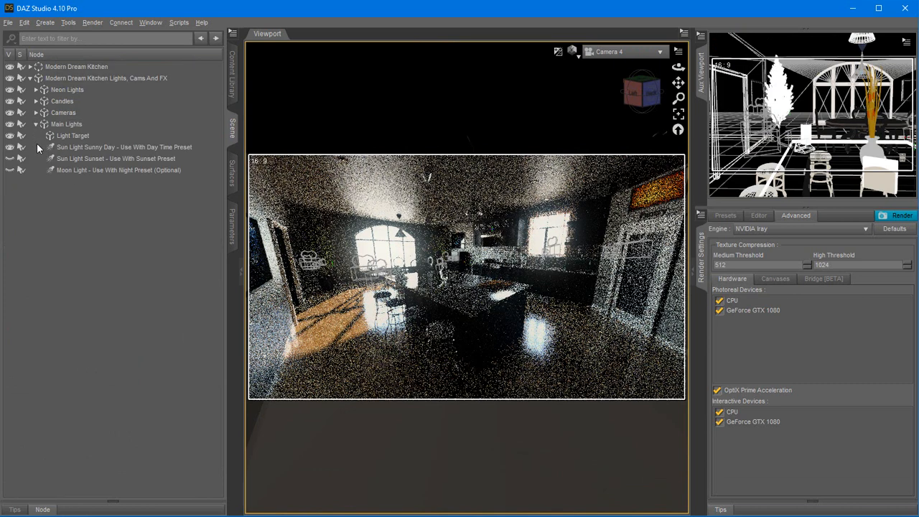
{"action": "left_click", "coordinate": [75, 148]}
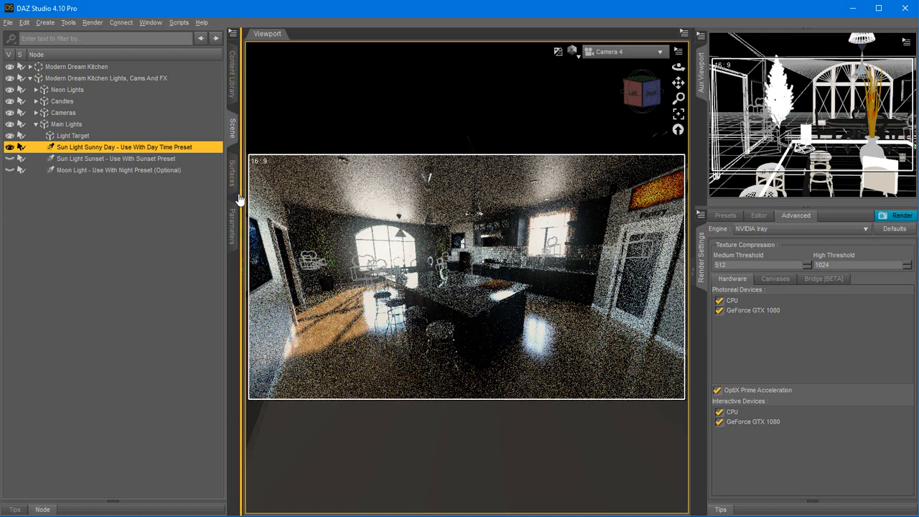
{"action": "left_click", "coordinate": [232, 224]}
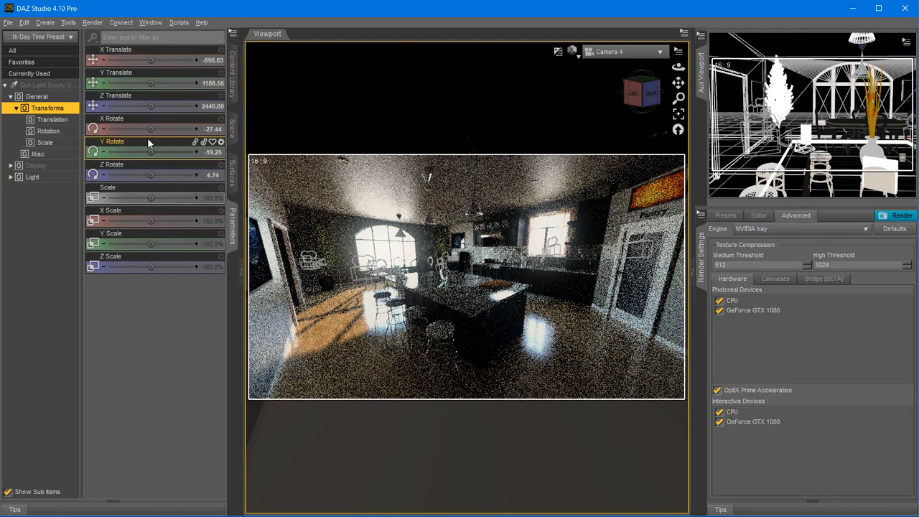
{"action": "left_click", "coordinate": [209, 60]}
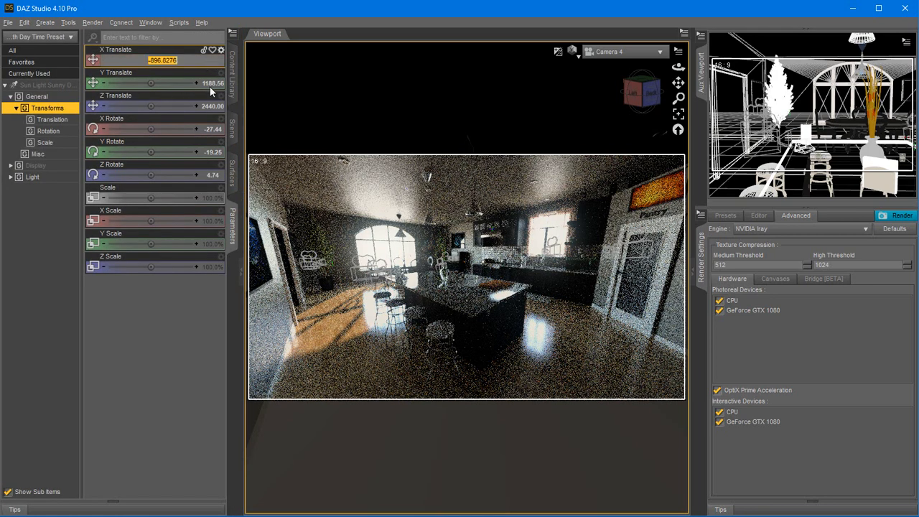
{"action": "left_click", "coordinate": [205, 82]}
{"action": "type", "text": "1400"}
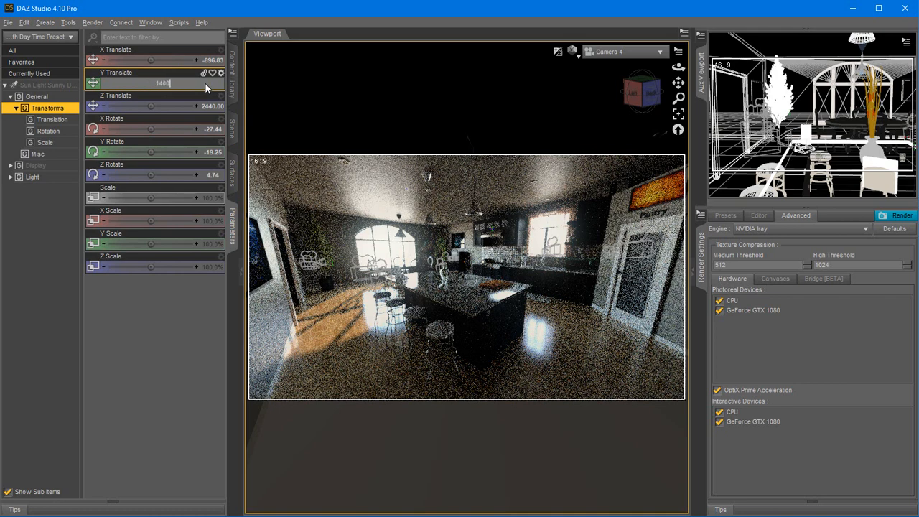
{"action": "key", "text": "Return"}
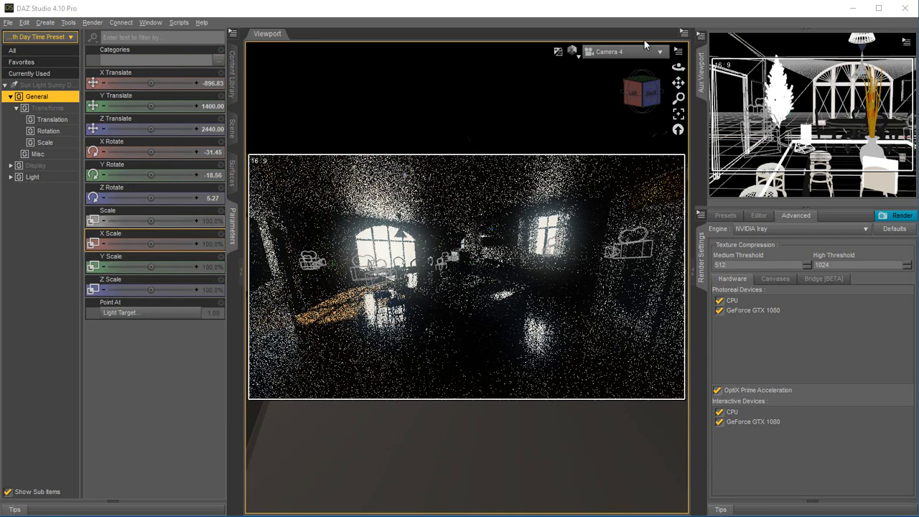
Look through Sun Light Sunny Day in wireframe display and reposition it to about X 1086, Y 1177, Z 3357
{"action": "left_click", "coordinate": [627, 52]}
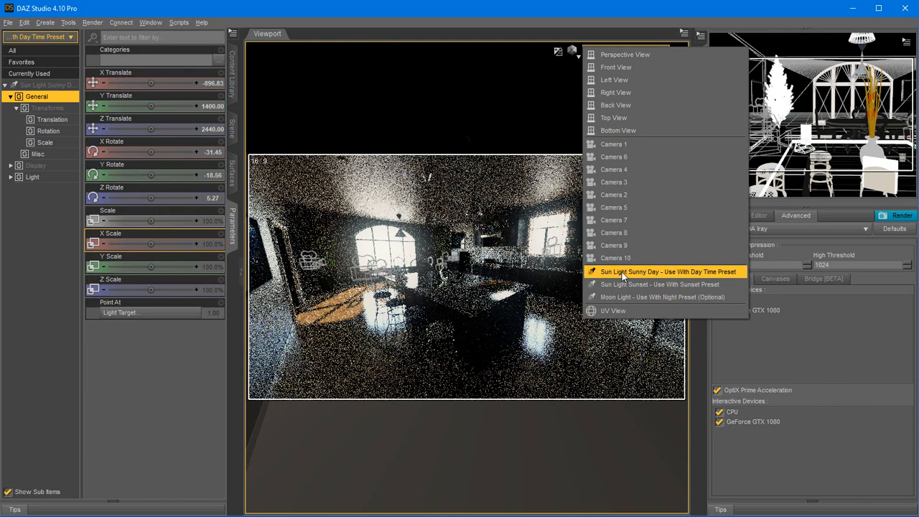
{"action": "left_click", "coordinate": [622, 272]}
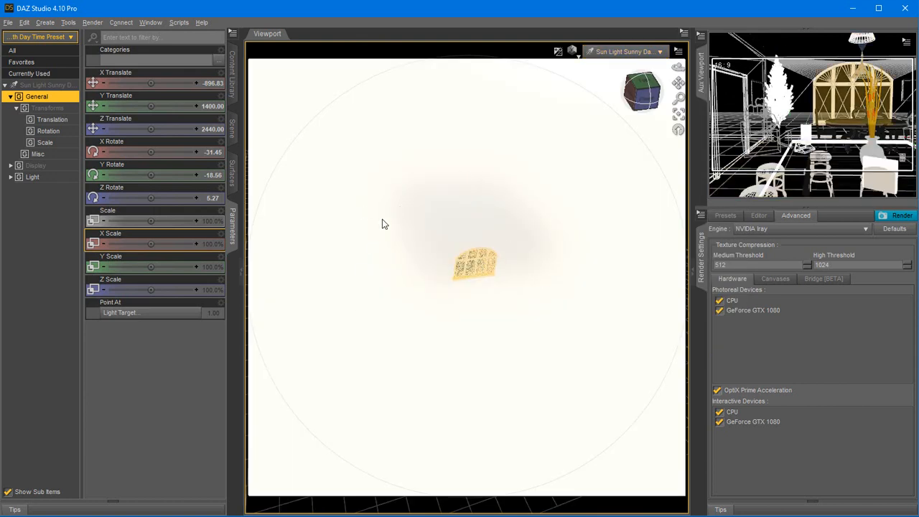
{"action": "left_click", "coordinate": [574, 56]}
{"action": "left_click", "coordinate": [567, 115]}
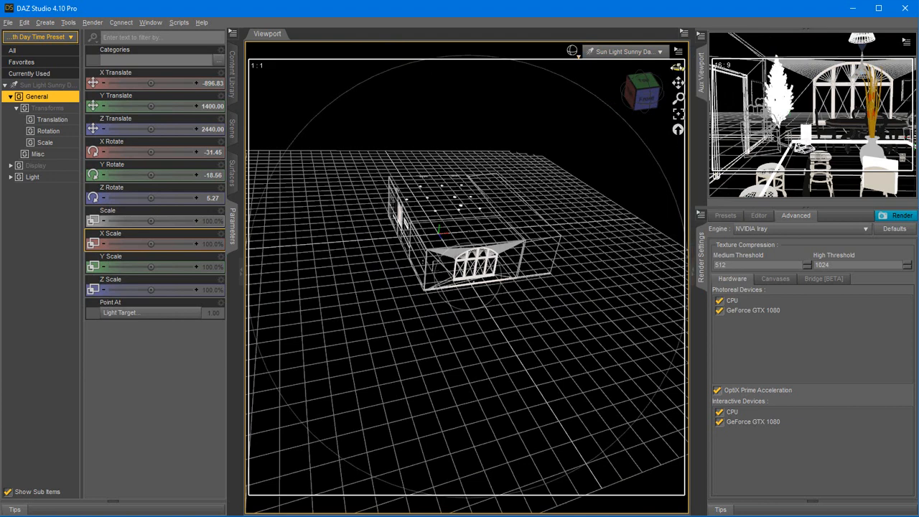
{"action": "left_click_drag", "start_coordinate": [678, 67], "coordinate": [668, 61]}
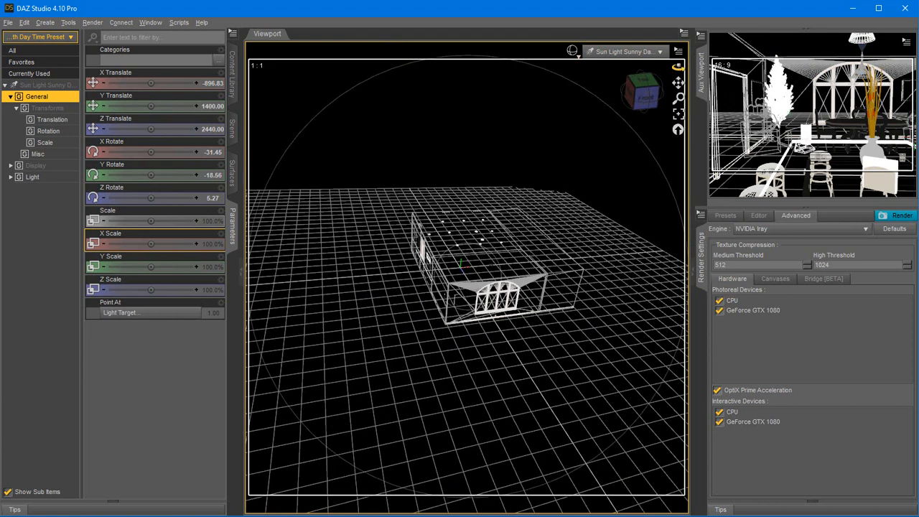
{"action": "left_click", "coordinate": [680, 83]}
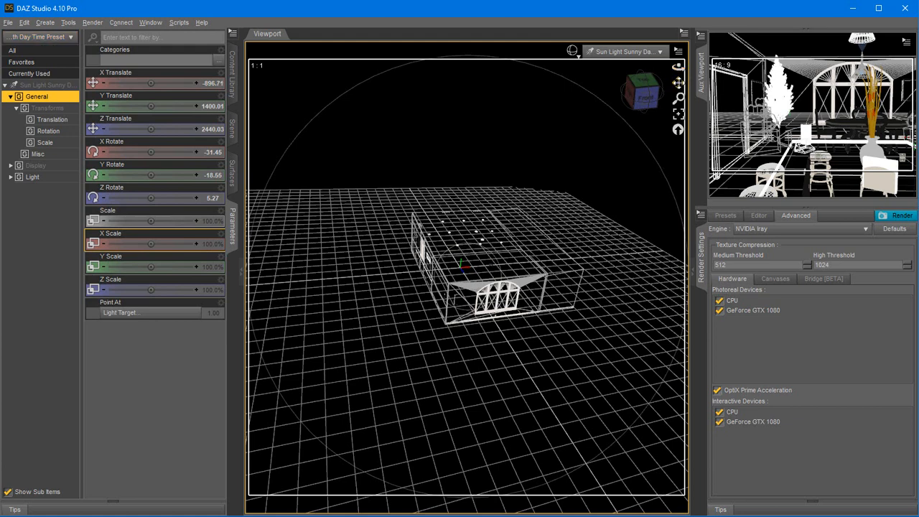
{"action": "left_click_drag", "start_coordinate": [678, 83], "coordinate": [611, 70]}
Return the viewport to Camera 4 and preview the repositioned sunlight with NVIDIA Iray shading
{"action": "left_click", "coordinate": [623, 52]}
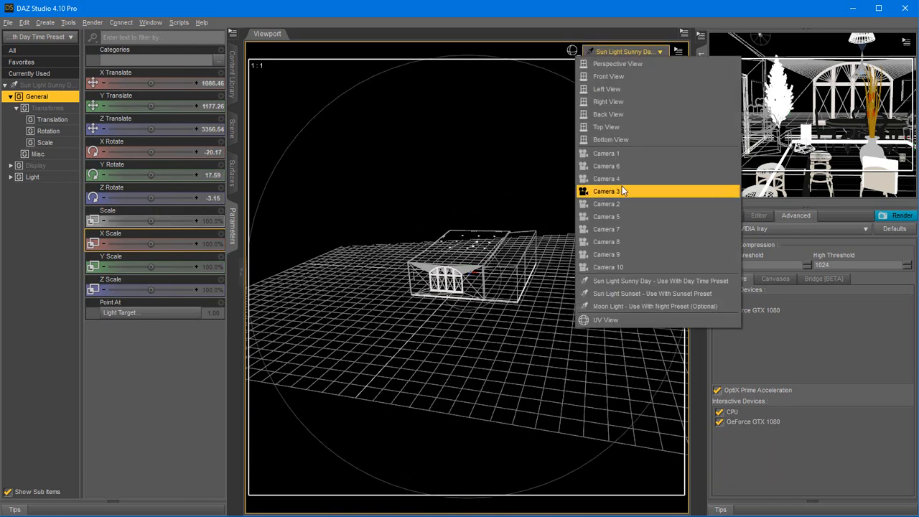
{"action": "left_click", "coordinate": [612, 179]}
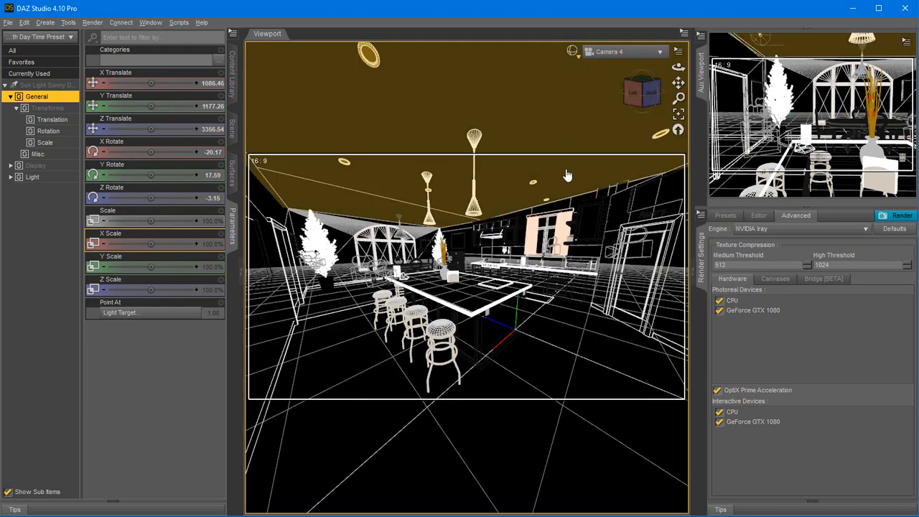
{"action": "left_click", "coordinate": [575, 54]}
{"action": "left_click", "coordinate": [569, 218]}
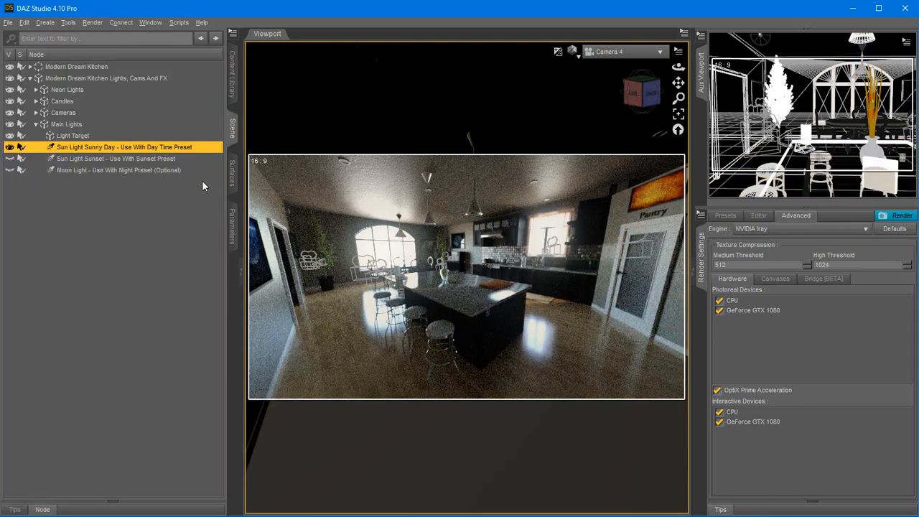
Set the Luminous Flux of Sun Light Sunny Day to 2000000 lumens in its light parameters
{"action": "left_click", "coordinate": [232, 230]}
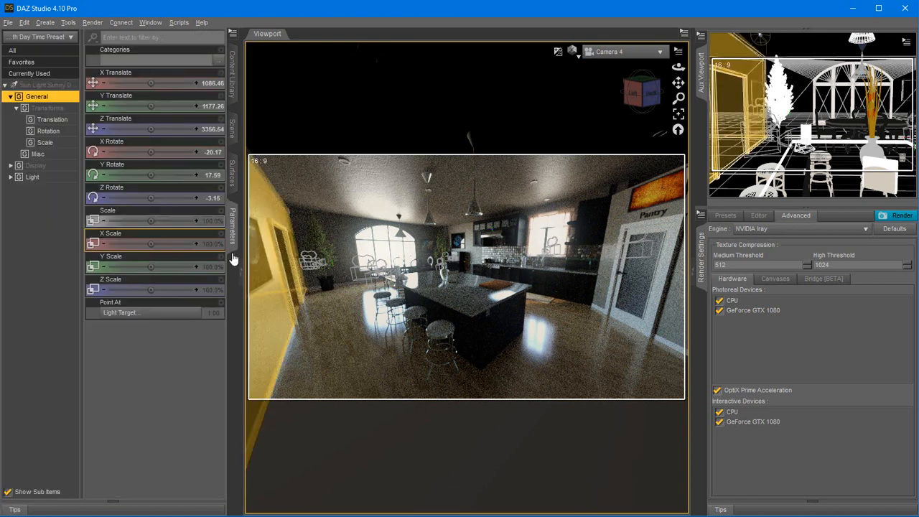
{"action": "left_click", "coordinate": [32, 176]}
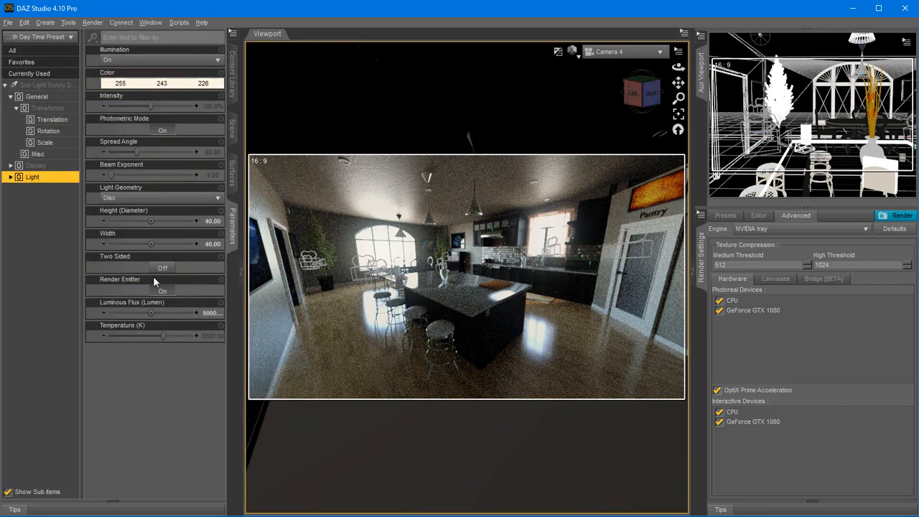
{"action": "left_click", "coordinate": [166, 314]}
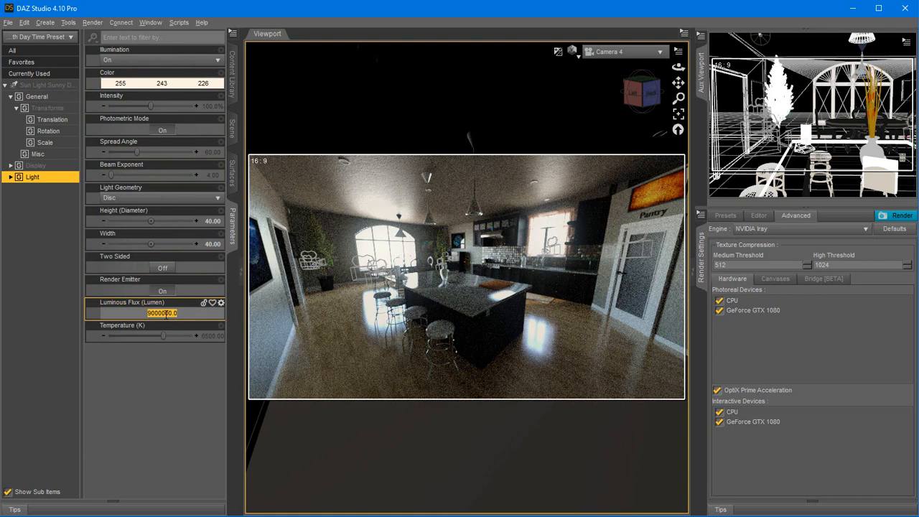
{"action": "left_click", "coordinate": [167, 315]}
{"action": "key", "text": "Left"}
{"action": "key", "text": "Left"}
{"action": "key", "text": "Left"}
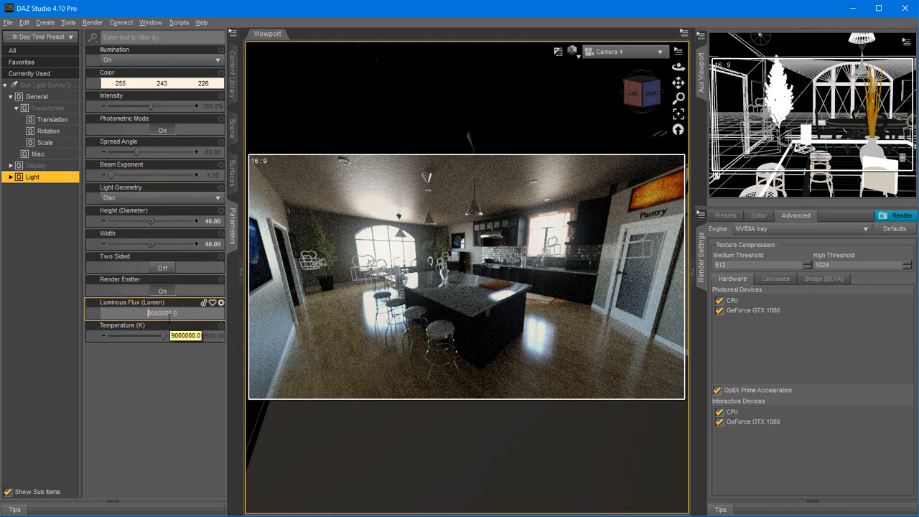
{"action": "key", "text": "Delete"}
{"action": "type", "text": "2"}
{"action": "key", "text": "Return"}
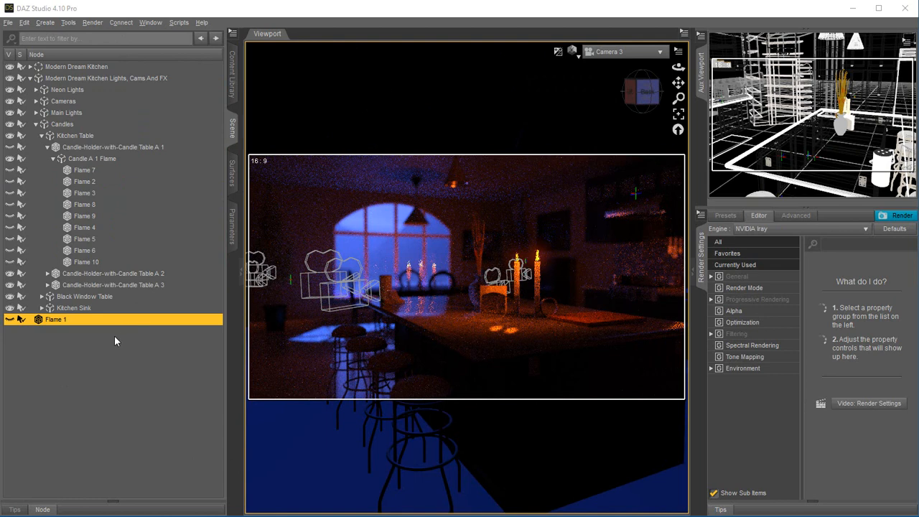
Clear the scene by deleting Modern Dream Kitchen, Modern Dream Kitchen Lights, Cams And FX, and the leftover Flame 1
{"action": "left_click", "coordinate": [233, 75]}
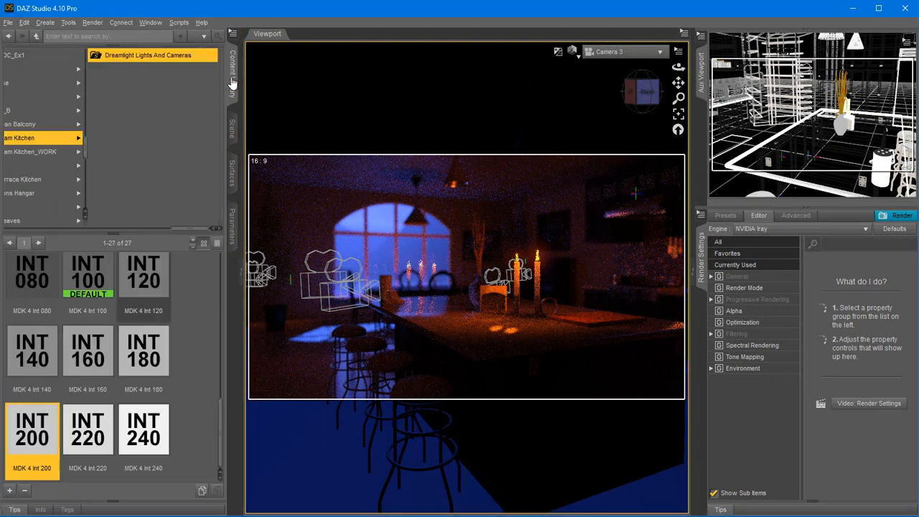
{"action": "left_click", "coordinate": [233, 128]}
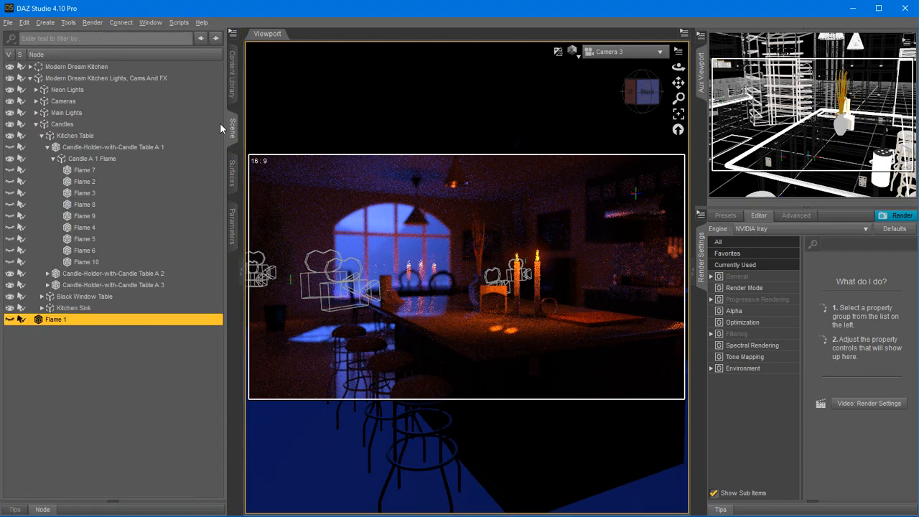
{"action": "left_click", "coordinate": [59, 68]}
{"action": "left_click", "coordinate": [60, 78], "text": "ctrl"}
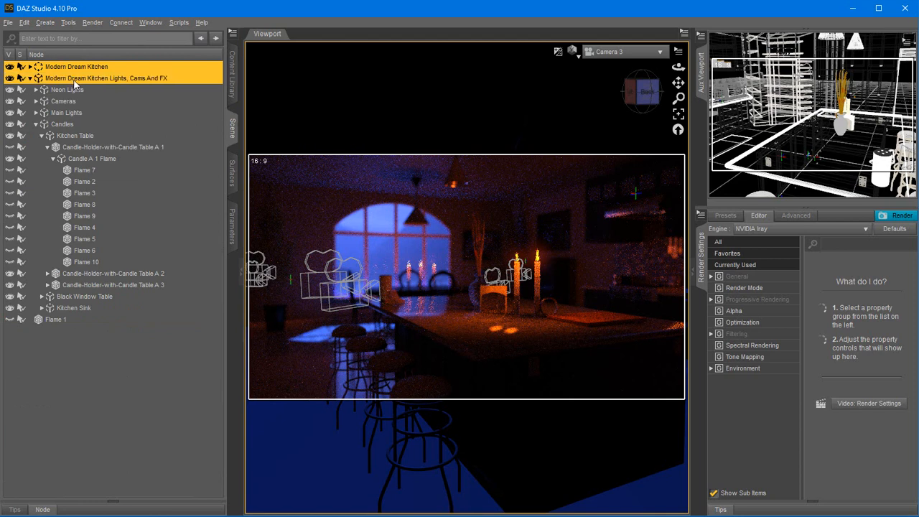
{"action": "right_click", "coordinate": [74, 85]}
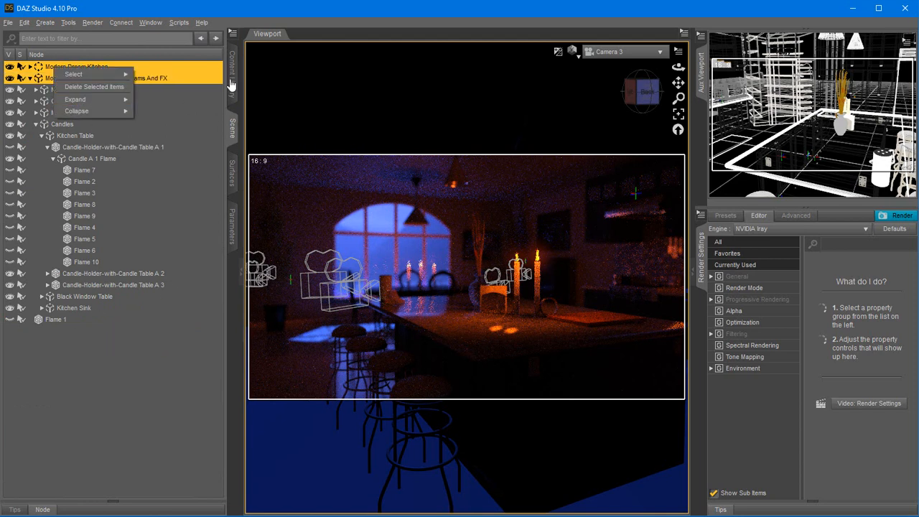
{"action": "left_click", "coordinate": [225, 9]}
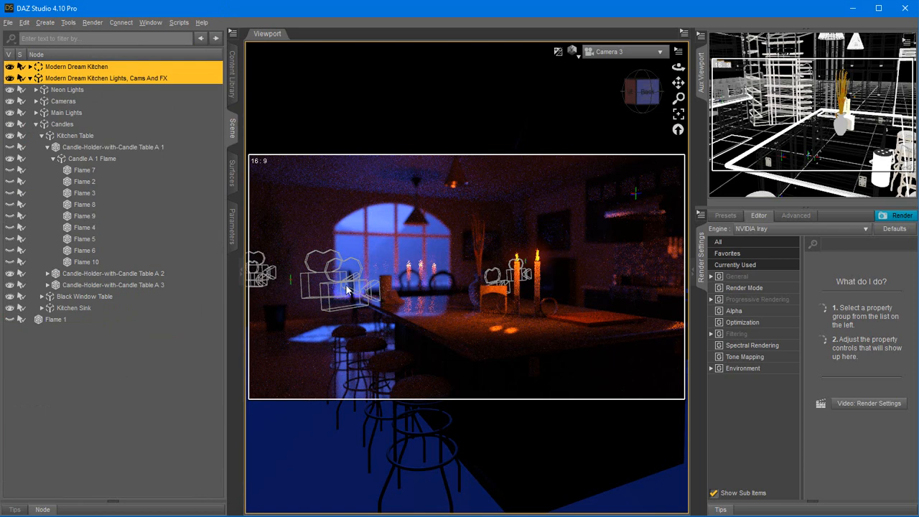
{"action": "right_click", "coordinate": [58, 70]}
{"action": "left_click", "coordinate": [93, 86]}
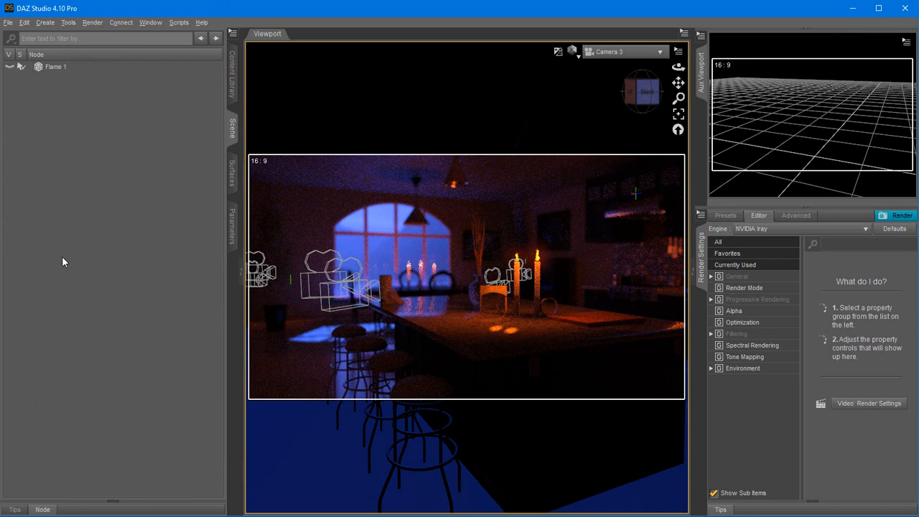
{"action": "left_click", "coordinate": [61, 68]}
{"action": "right_click", "coordinate": [61, 71]}
{"action": "left_click", "coordinate": [74, 86]}
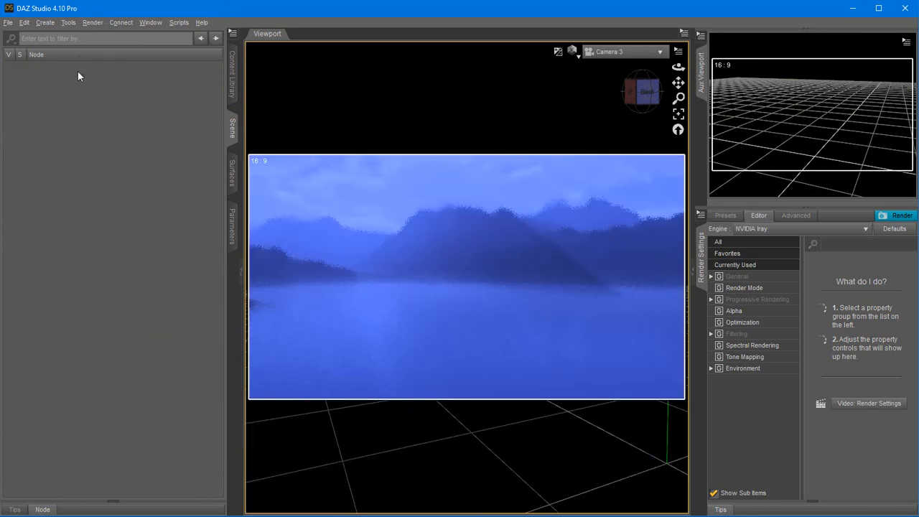
Load the light scene MDK 1 Night Scene 3 - Ceiling Lights Neons from Dreamlight Lights And Cameras
{"action": "left_click", "coordinate": [232, 75]}
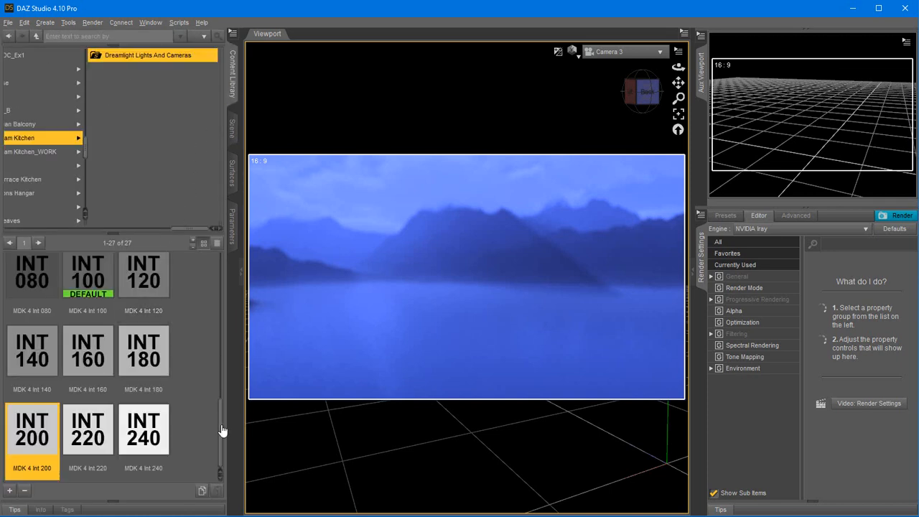
{"action": "left_click_drag", "start_coordinate": [222, 430], "coordinate": [232, 302]}
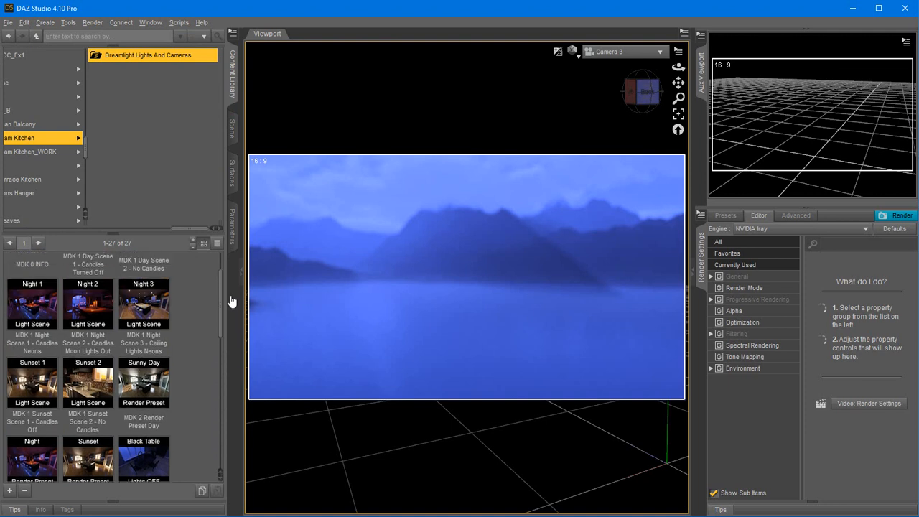
{"action": "double_click", "coordinate": [144, 305]}
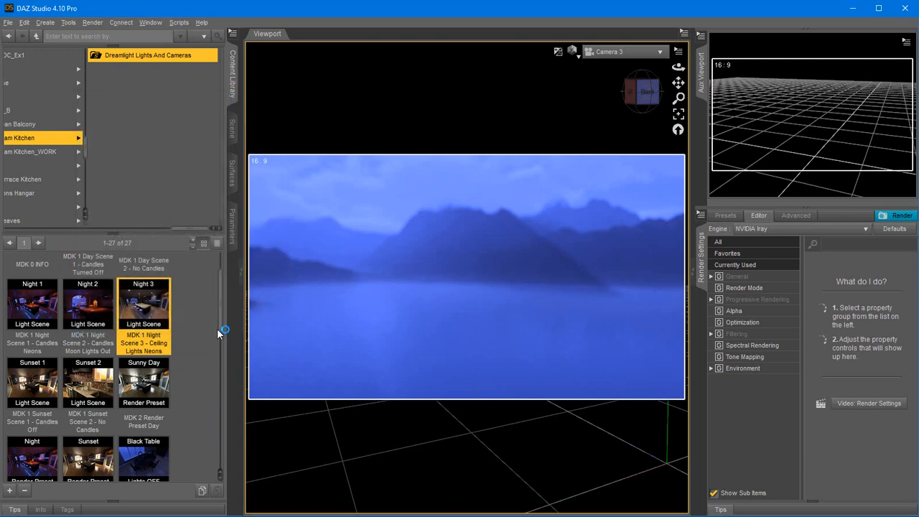
Display the Tone Mapping render settings and apply MDK 2 Render Preset Night
{"action": "scroll", "coordinate": [221, 301], "scroll_direction": "down", "scroll_amount": 3}
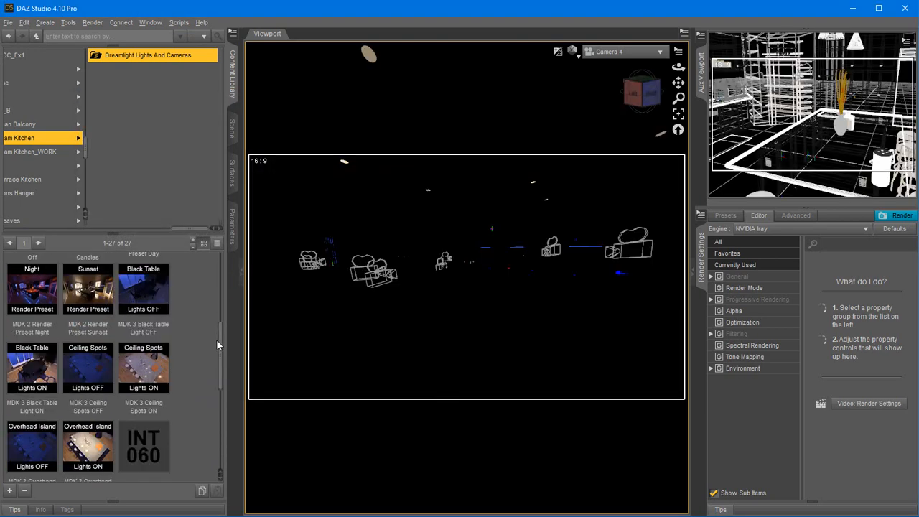
{"action": "scroll", "coordinate": [216, 353], "scroll_direction": "down", "scroll_amount": 5}
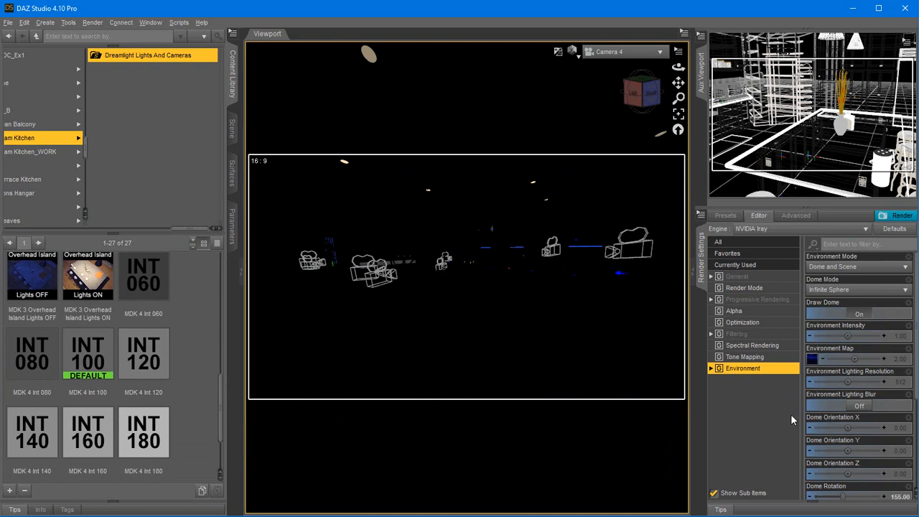
{"action": "left_click", "coordinate": [751, 358]}
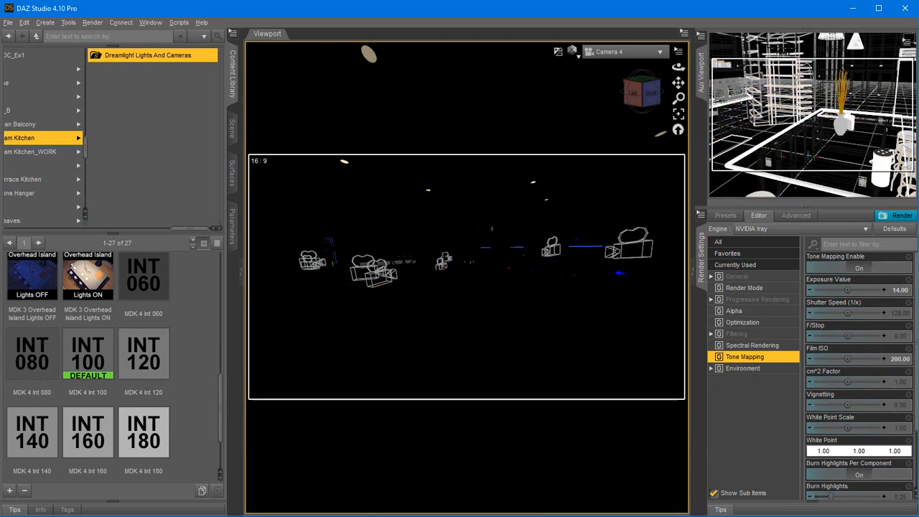
{"action": "left_click_drag", "start_coordinate": [220, 397], "coordinate": [219, 320]}
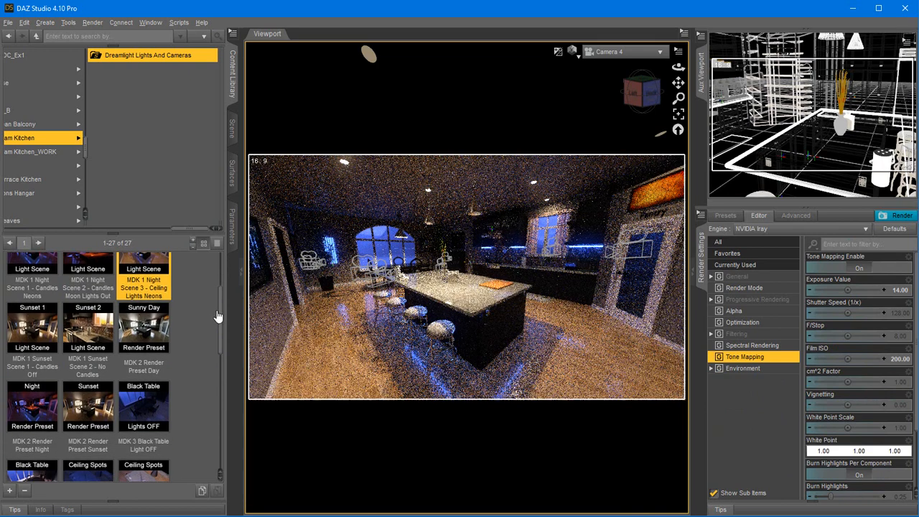
{"action": "double_click", "coordinate": [26, 393]}
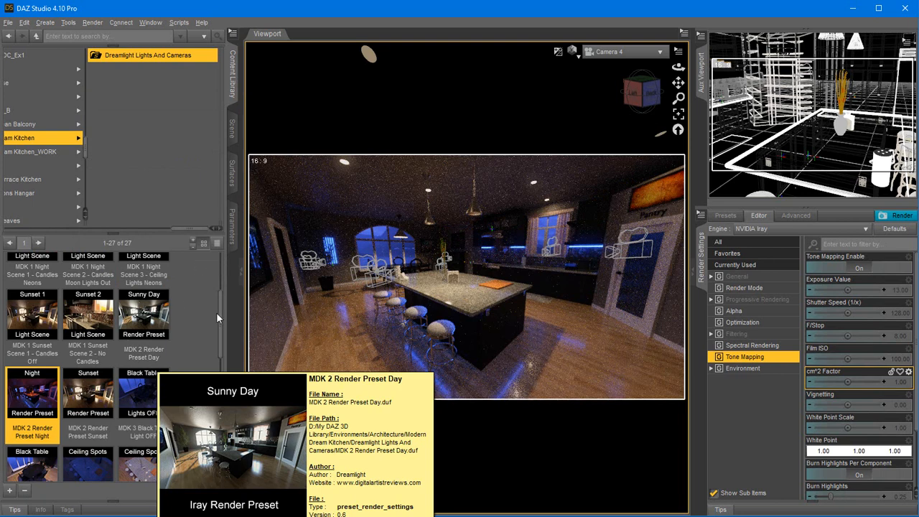
Select MDK_Base inside Modern Dream Kitchen and apply the MDK 3 Black Table Light OFF material preset
{"action": "scroll", "coordinate": [218, 316], "scroll_direction": "up", "scroll_amount": 3}
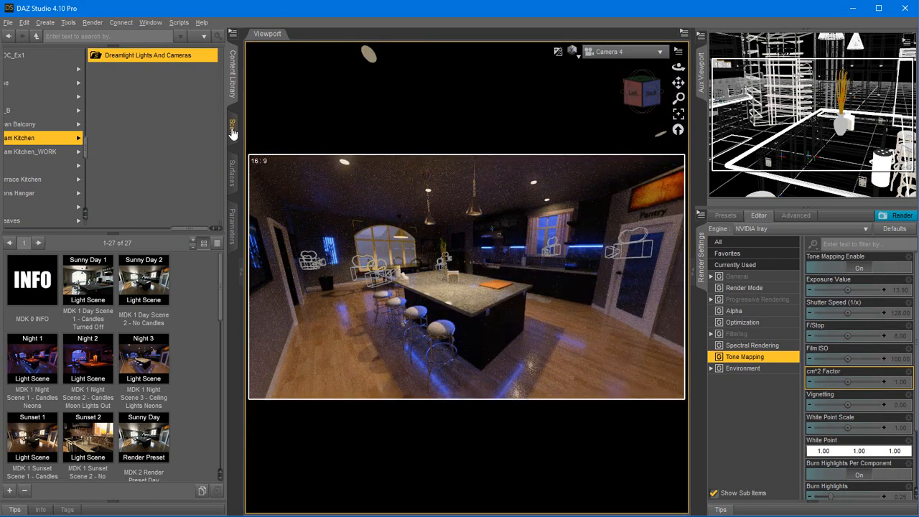
{"action": "left_click", "coordinate": [232, 132]}
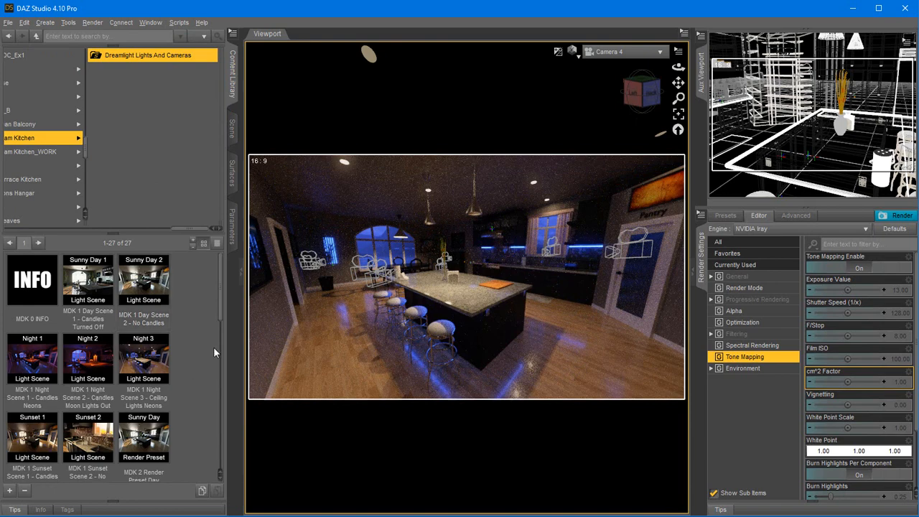
{"action": "left_click_drag", "start_coordinate": [223, 305], "coordinate": [222, 361]}
{"action": "mouse_move", "coordinate": [148, 338]}
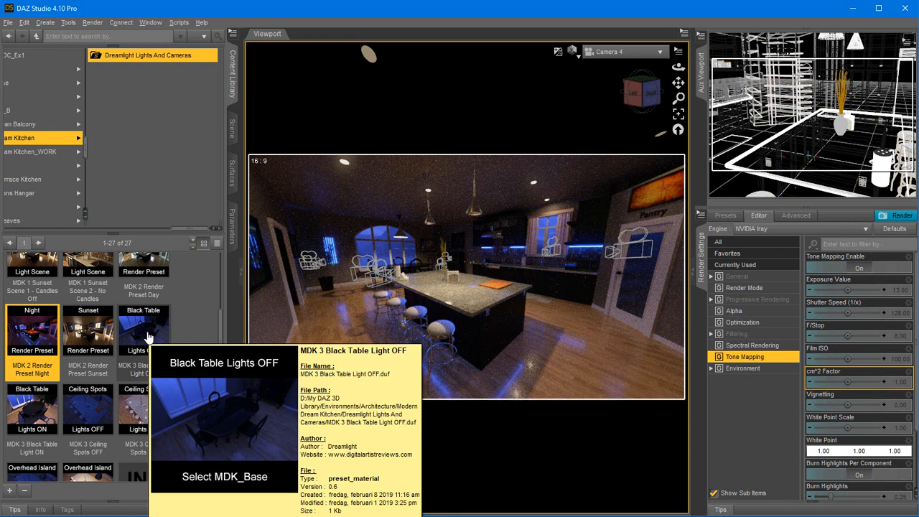
{"action": "left_click", "coordinate": [233, 130]}
{"action": "left_click", "coordinate": [30, 66]}
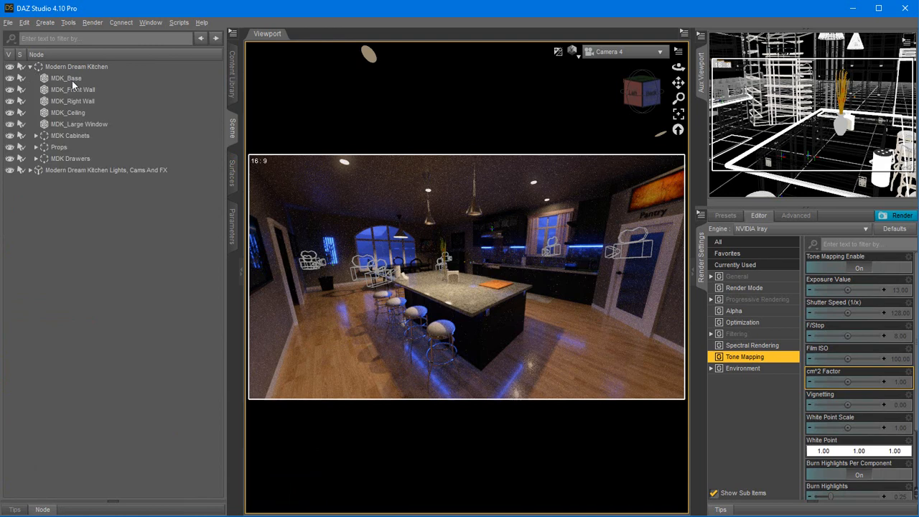
{"action": "left_click", "coordinate": [70, 78]}
{"action": "left_click", "coordinate": [230, 84]}
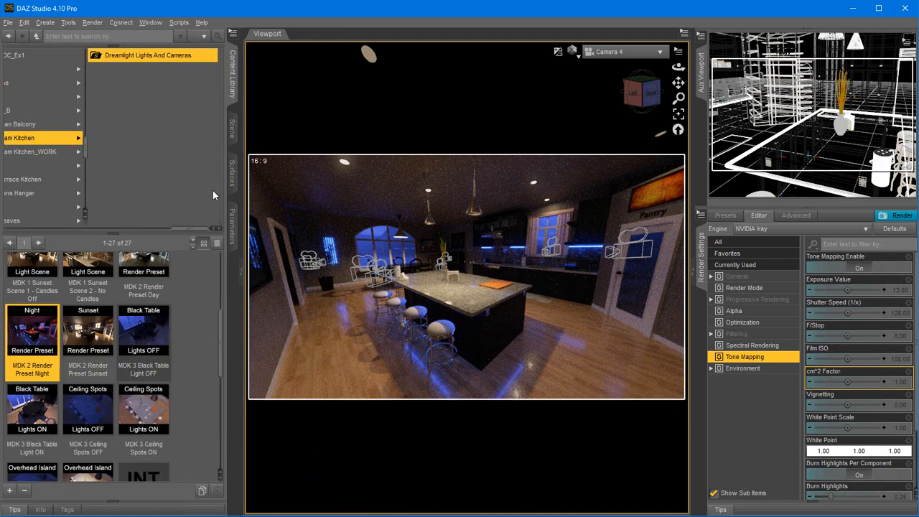
{"action": "double_click", "coordinate": [147, 332]}
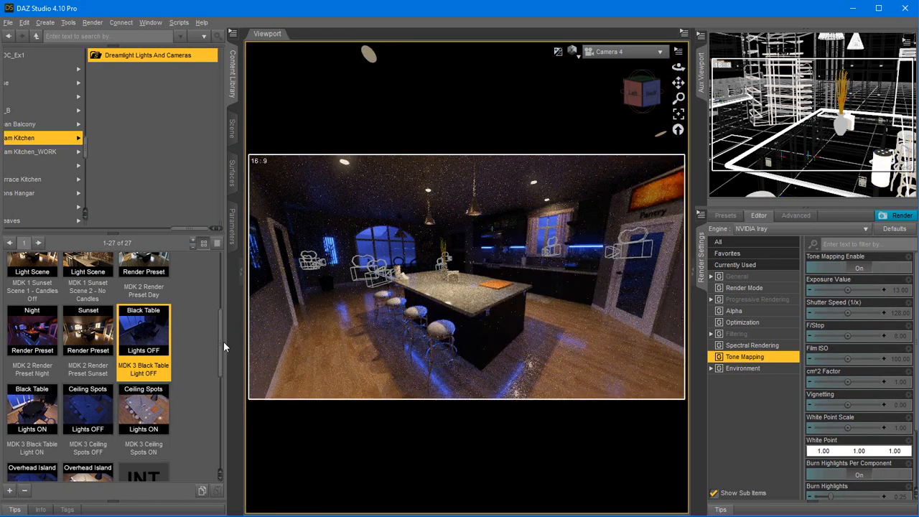
Turn off the lamps above the kitchen island with the MDK 3 Overhead Island Lights OFF preset
{"action": "scroll", "coordinate": [222, 366], "scroll_direction": "down", "scroll_amount": 3}
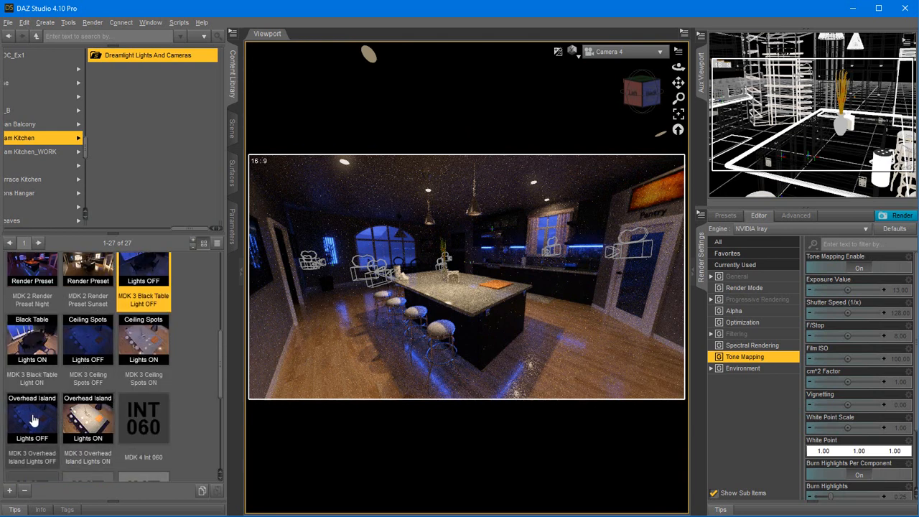
{"action": "mouse_move", "coordinate": [34, 426]}
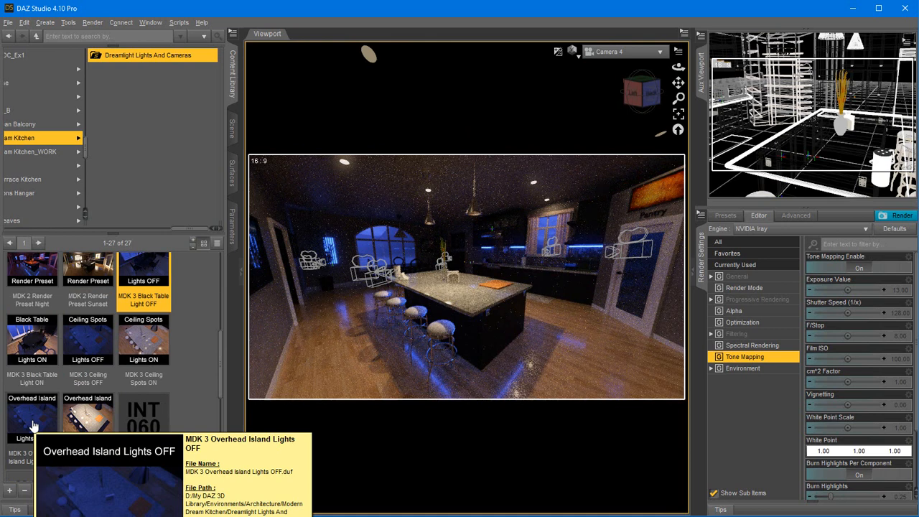
{"action": "double_click", "coordinate": [32, 427]}
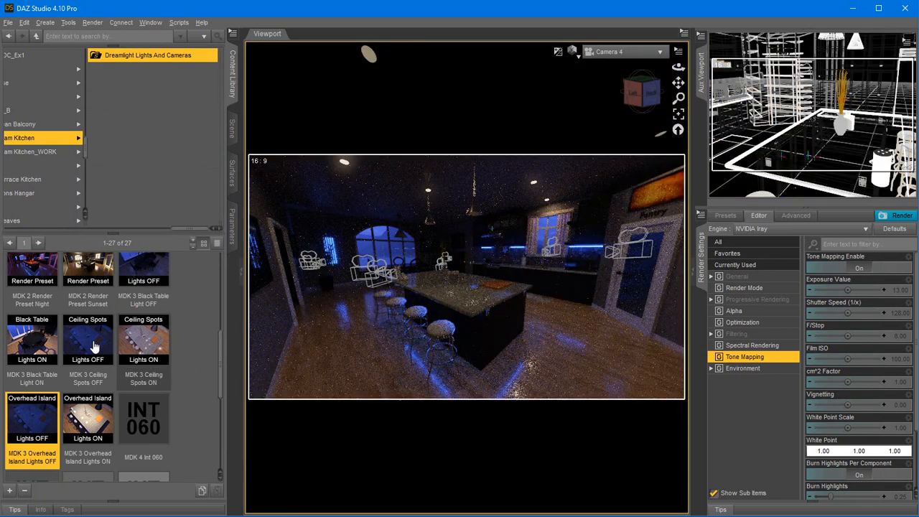
Select MDK_Ceiling and apply the MDK 3 Ceiling Spots OFF material preset
{"action": "mouse_move", "coordinate": [84, 339]}
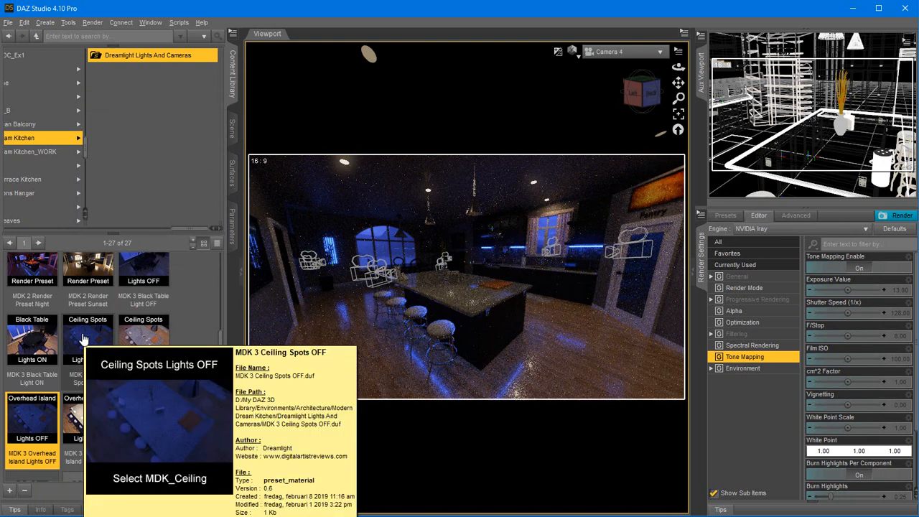
{"action": "left_click", "coordinate": [234, 128]}
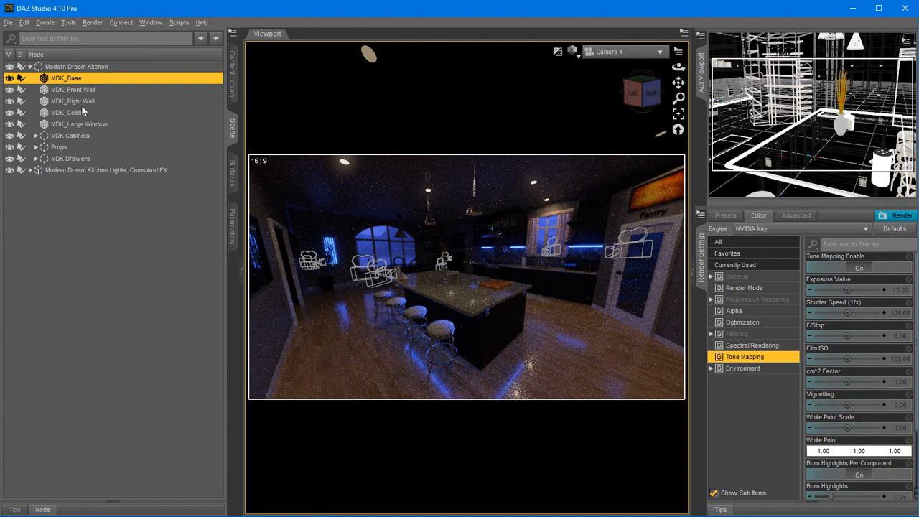
{"action": "left_click", "coordinate": [76, 113]}
{"action": "left_click", "coordinate": [233, 75]}
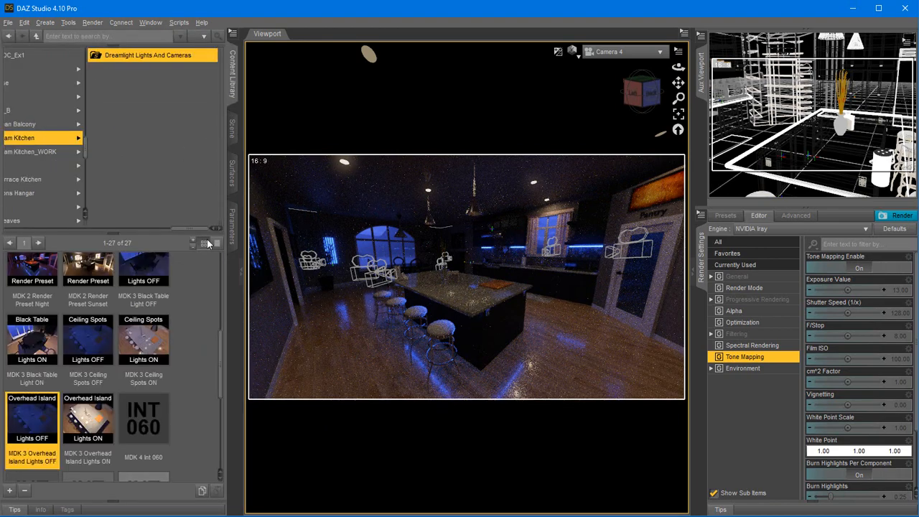
{"action": "double_click", "coordinate": [88, 350]}
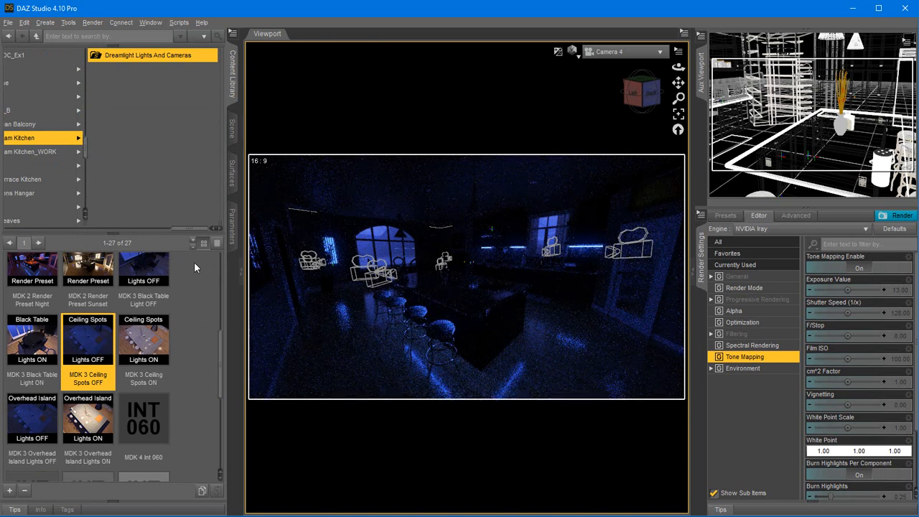
Expand Neon Lights and its Neon Wall Lights group in the scene hierarchy and select Neon Line Blue 1 through Neon Line Blue 5
{"action": "left_click", "coordinate": [232, 174]}
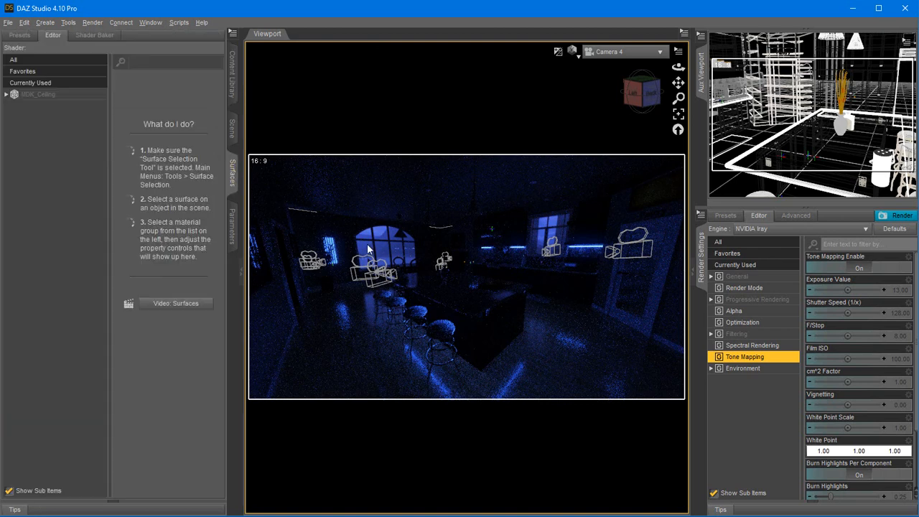
{"action": "left_click", "coordinate": [326, 255]}
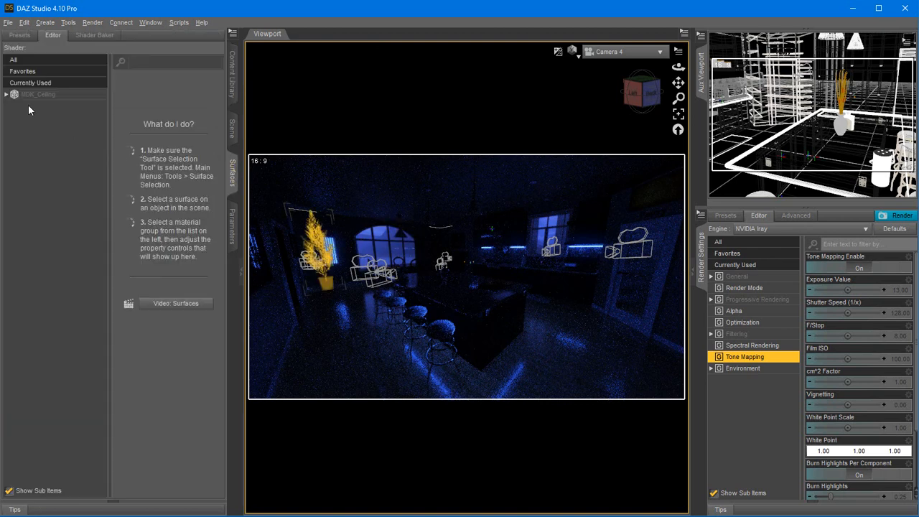
{"action": "left_click", "coordinate": [231, 129]}
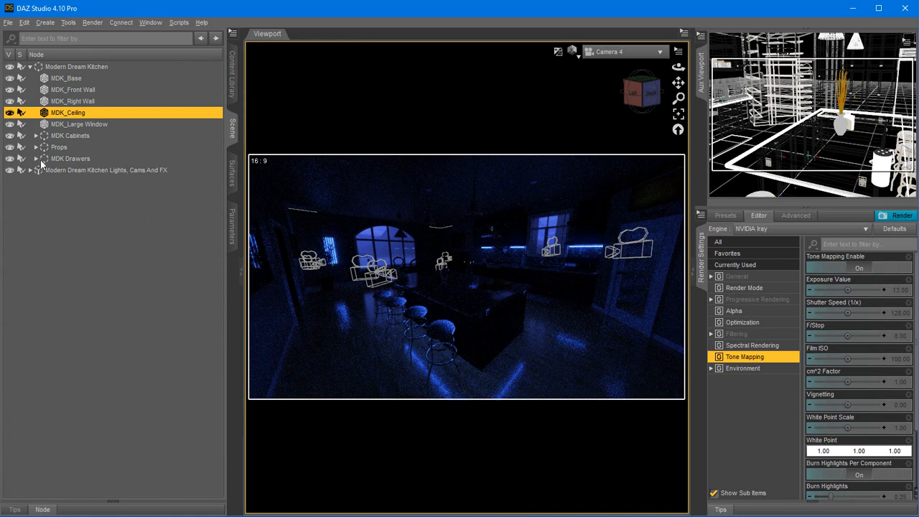
{"action": "left_click", "coordinate": [31, 170]}
{"action": "left_click", "coordinate": [35, 182]}
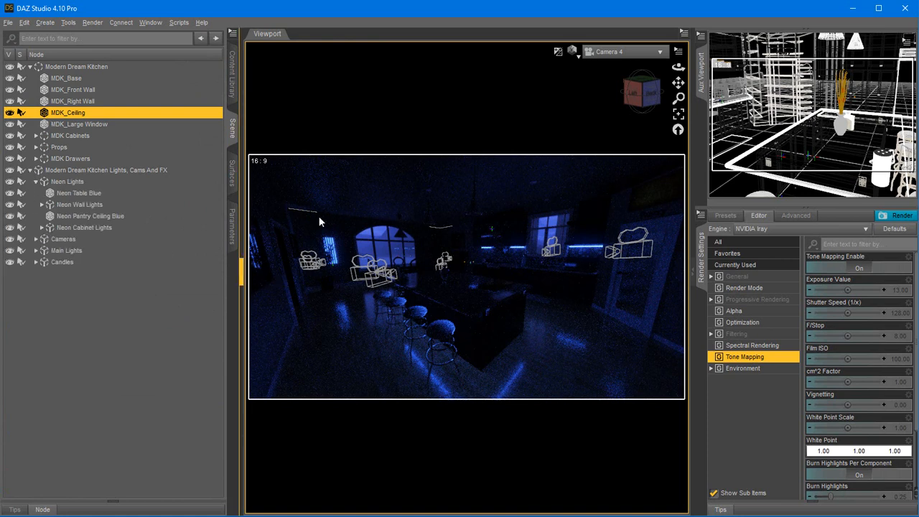
{"action": "left_click", "coordinate": [42, 205]}
{"action": "left_click", "coordinate": [86, 217]}
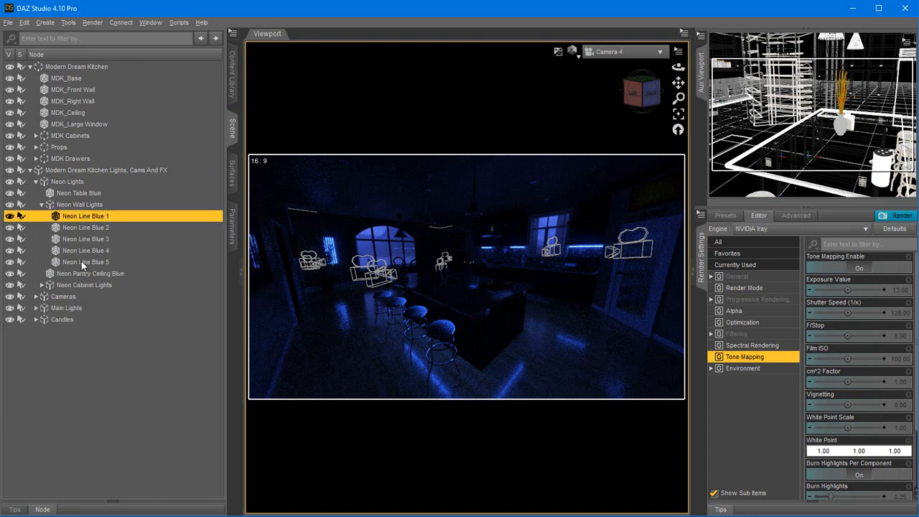
{"action": "left_click", "coordinate": [86, 262], "text": "shift"}
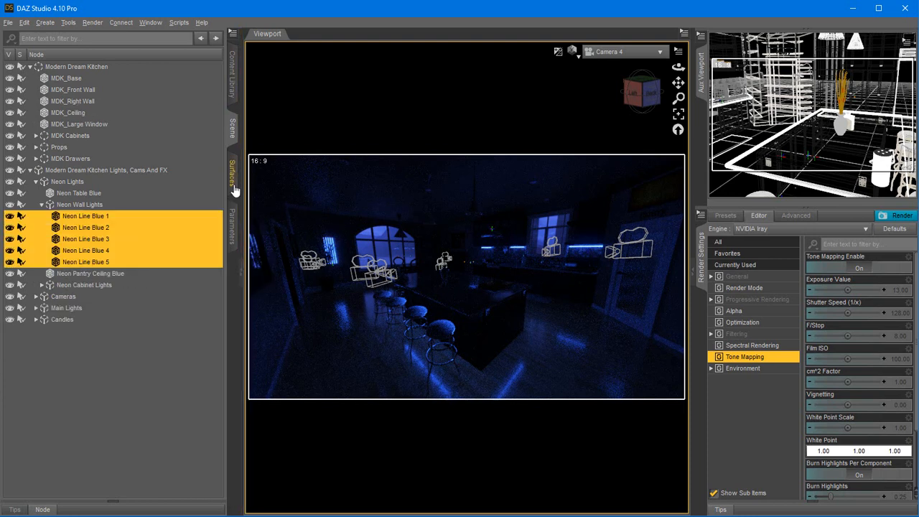
Set the Emission Color of all five Neon Line Blue surfaces together to pink, RGB 255, 46, 217
{"action": "left_click", "coordinate": [232, 172]}
{"action": "left_click", "coordinate": [33, 96]}
{"action": "left_click", "coordinate": [39, 143]}
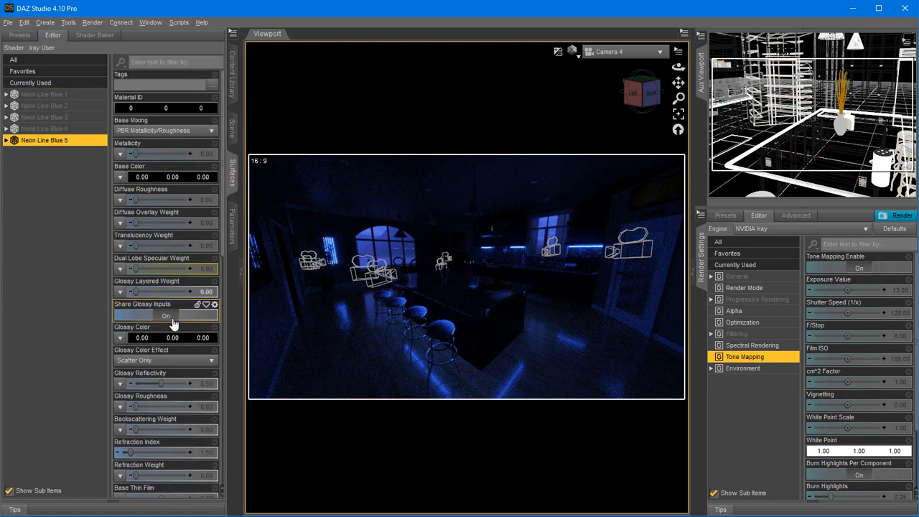
{"action": "scroll", "coordinate": [173, 328], "scroll_direction": "down", "scroll_amount": 3}
{"action": "left_click", "coordinate": [32, 95], "text": "shift"}
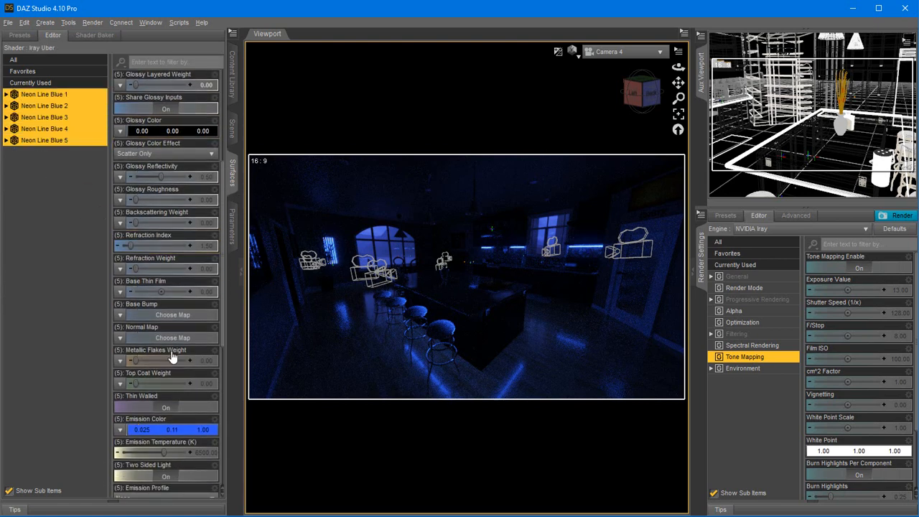
{"action": "scroll", "coordinate": [173, 370], "scroll_direction": "down", "scroll_amount": 1}
{"action": "left_click", "coordinate": [158, 362]}
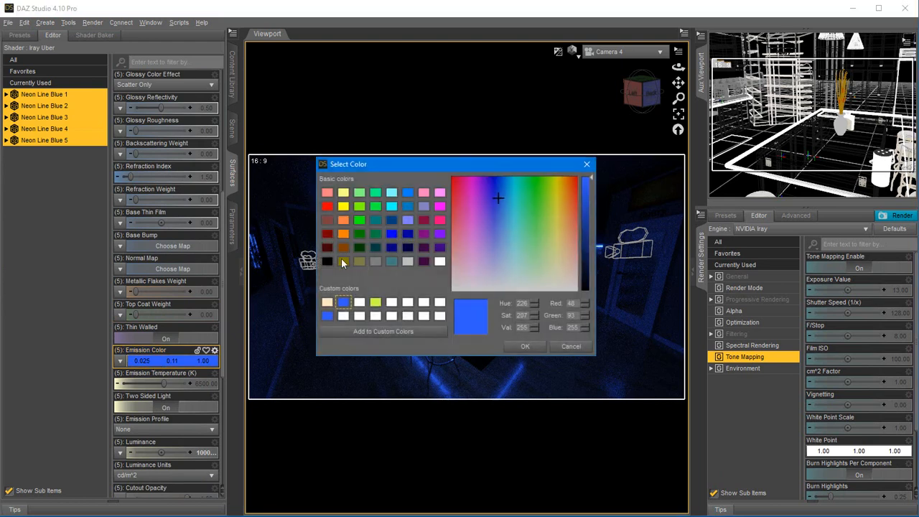
{"action": "left_click_drag", "start_coordinate": [406, 169], "coordinate": [227, 180]}
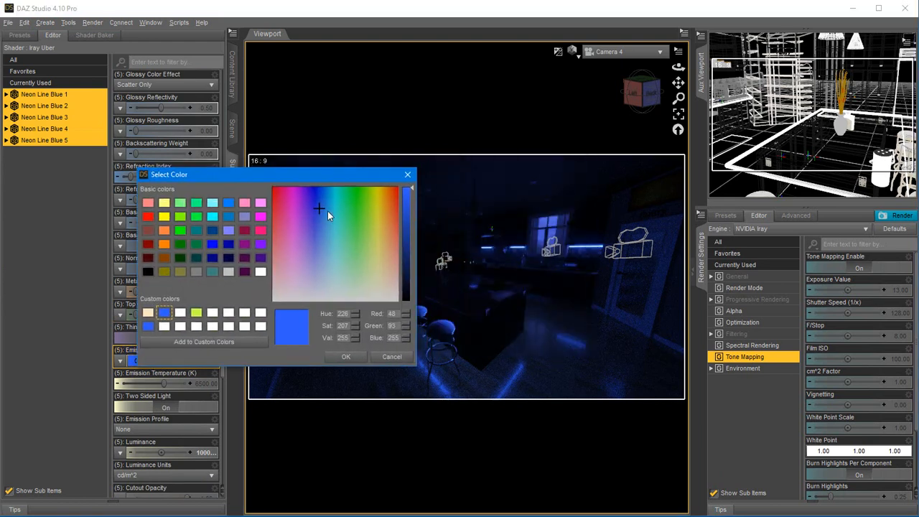
{"action": "left_click", "coordinate": [290, 209]}
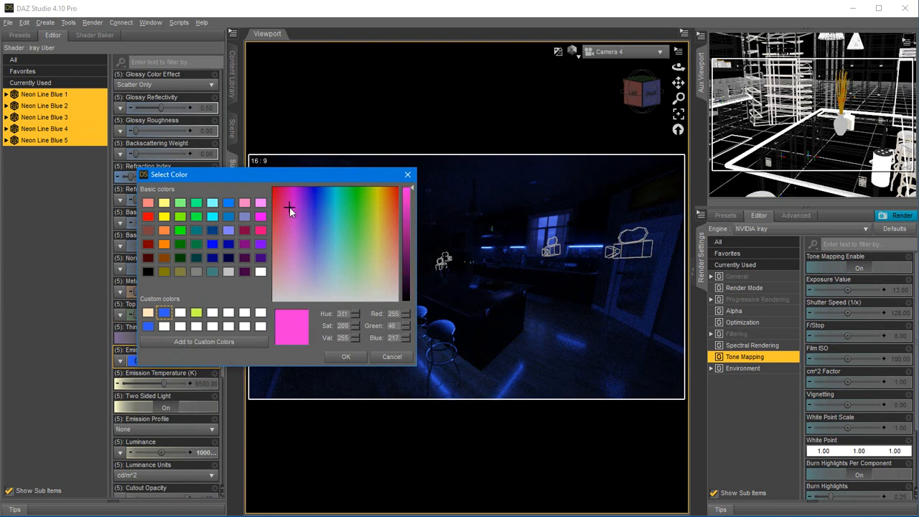
{"action": "left_click", "coordinate": [342, 356]}
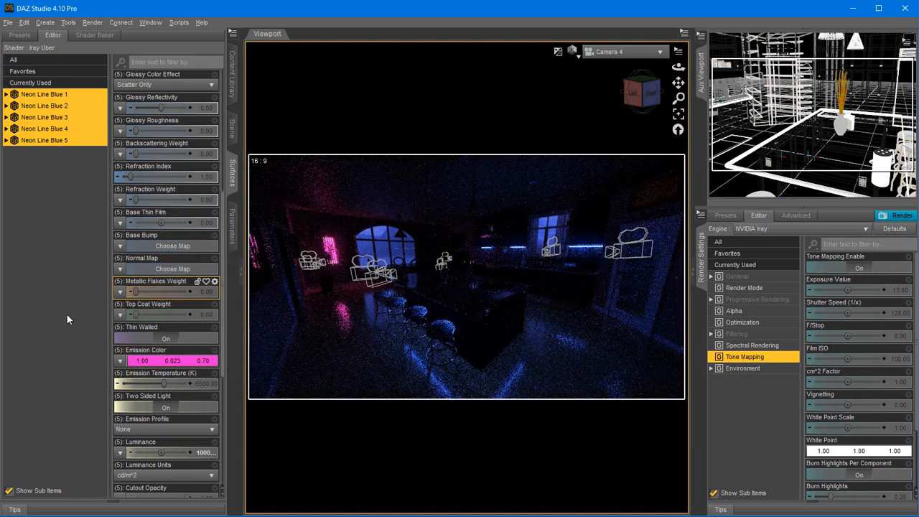
Return to the scene hierarchy and deselect the five neon wall lines
{"action": "left_click", "coordinate": [61, 213]}
{"action": "left_click", "coordinate": [232, 128]}
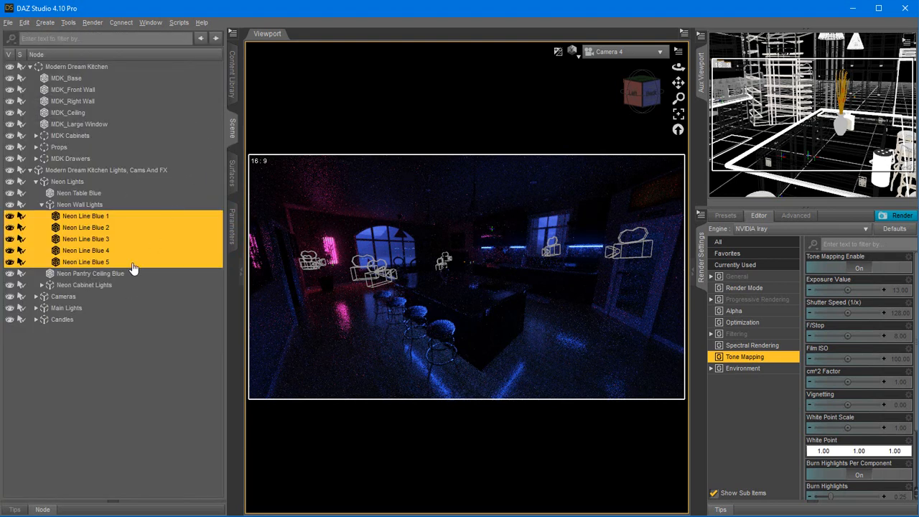
{"action": "left_click", "coordinate": [74, 357]}
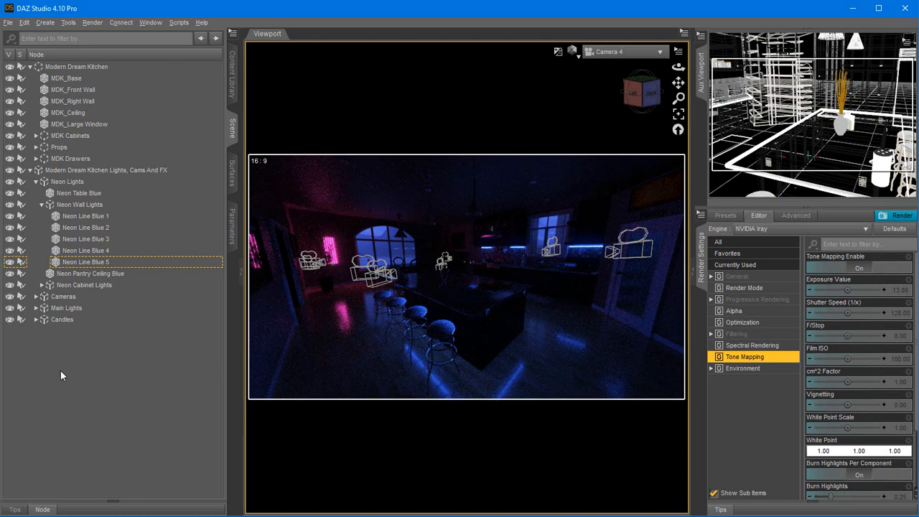
{"action": "left_click", "coordinate": [139, 414]}
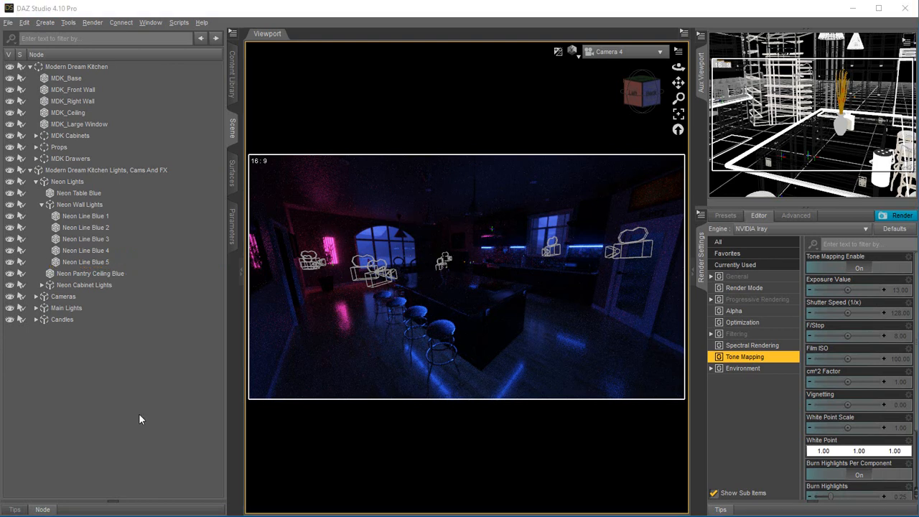